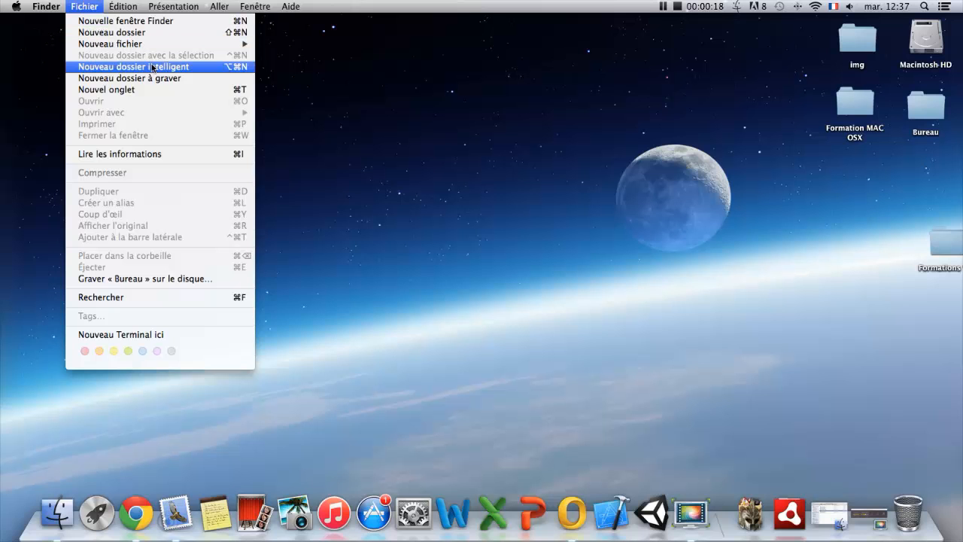
# Create a new smart folder and move its window away from the folders on the desktop.
pyautogui.click(154, 69)
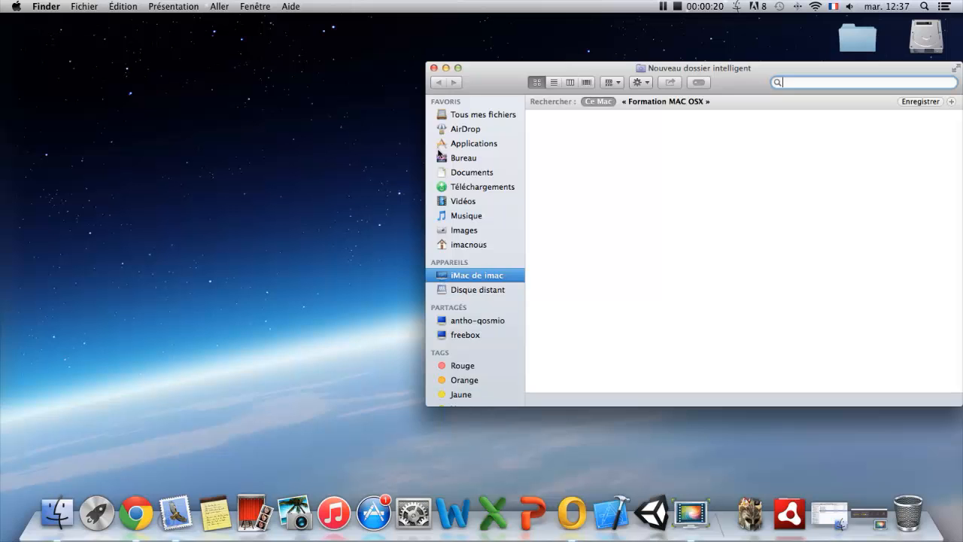
pyautogui.moveTo(820, 73); pyautogui.dragTo(685, 67)
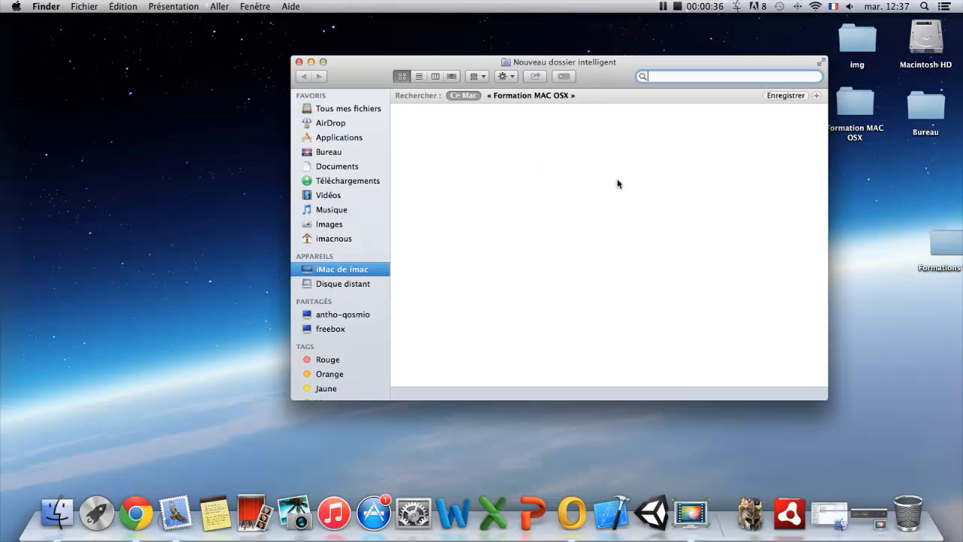
pyautogui.moveTo(682, 66); pyautogui.dragTo(637, 68)
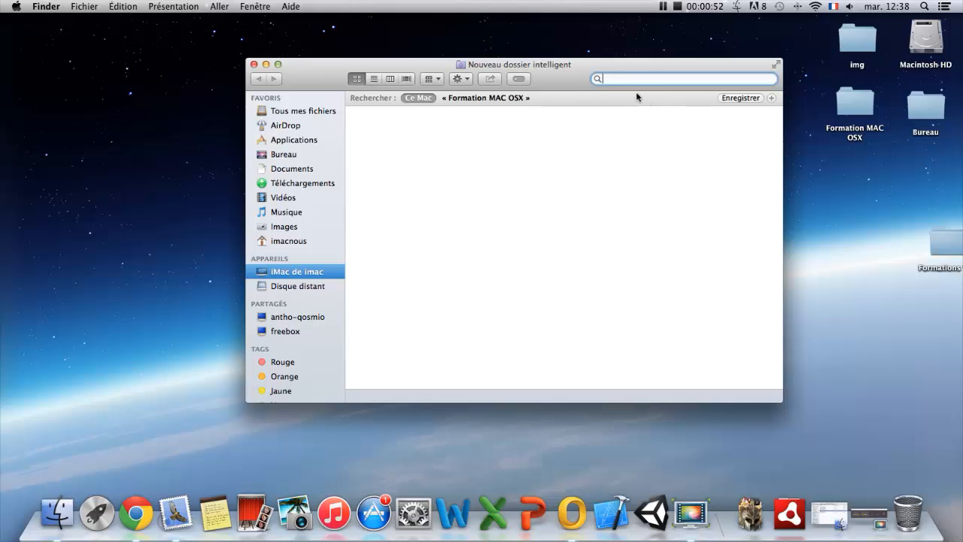
pyautogui.moveTo(594, 69); pyautogui.dragTo(498, 111)
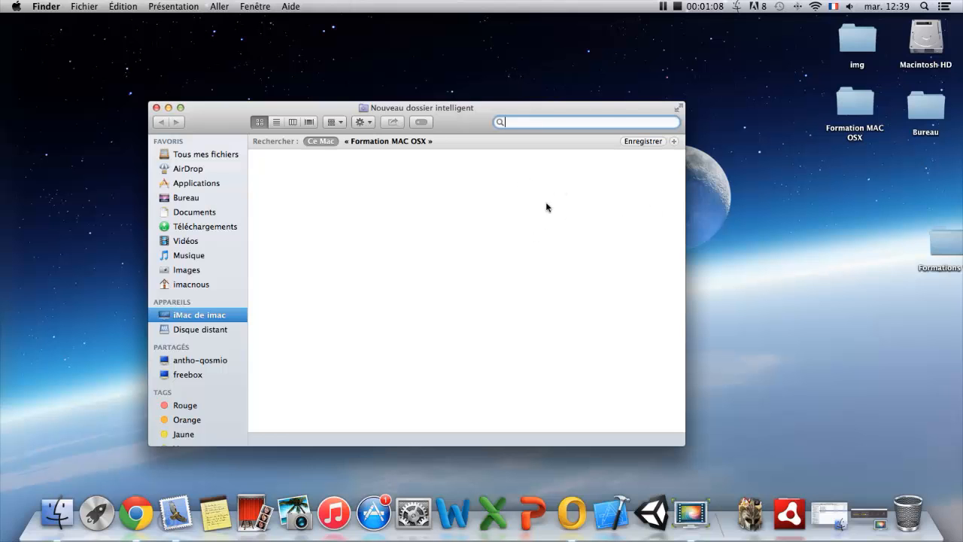
pyautogui.moveTo(569, 109); pyautogui.dragTo(495, 105)
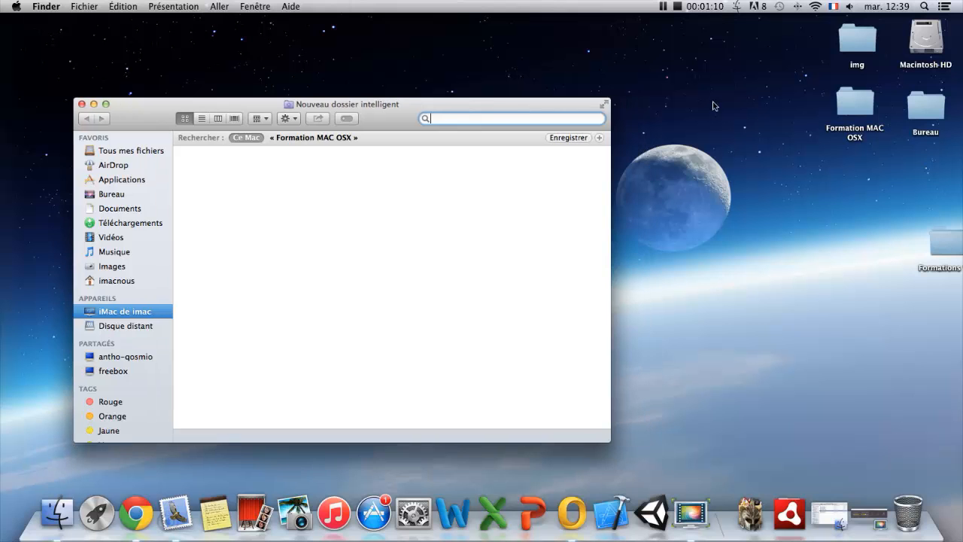
# Open the img folder, display its contents as icons and reposition its window beside the smart folder.
pyautogui.doubleClick(856, 43)
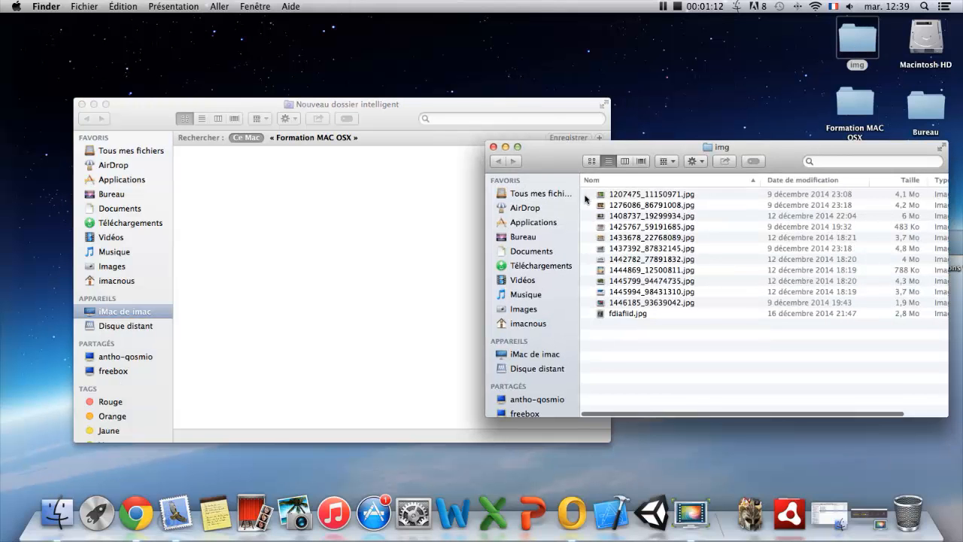
pyautogui.click(624, 161)
pyautogui.click(608, 161)
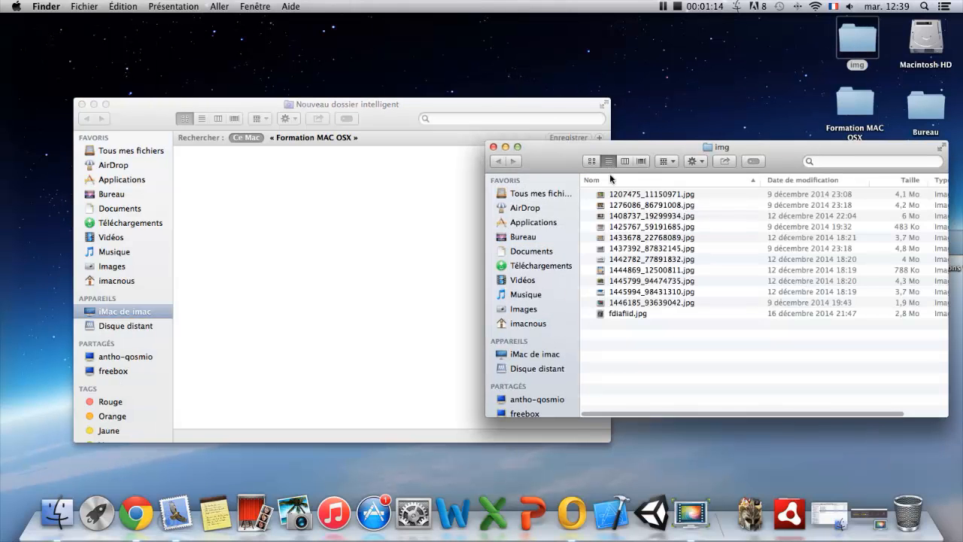
pyautogui.click(598, 162)
pyautogui.moveTo(805, 148); pyautogui.dragTo(728, 118)
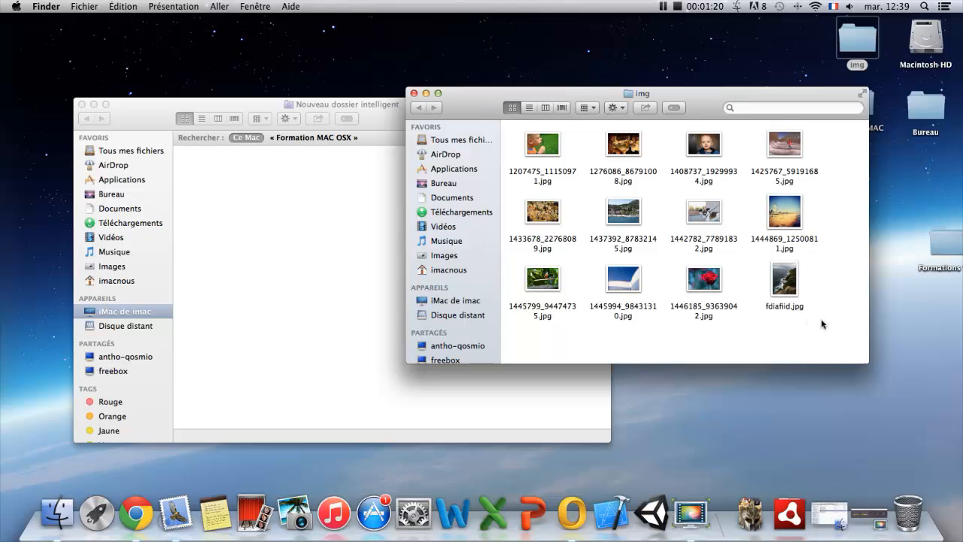
# Assign the Rouge tag to the eight images in the lower two rows of the img folder.
pyautogui.moveTo(831, 325); pyautogui.dragTo(566, 204)
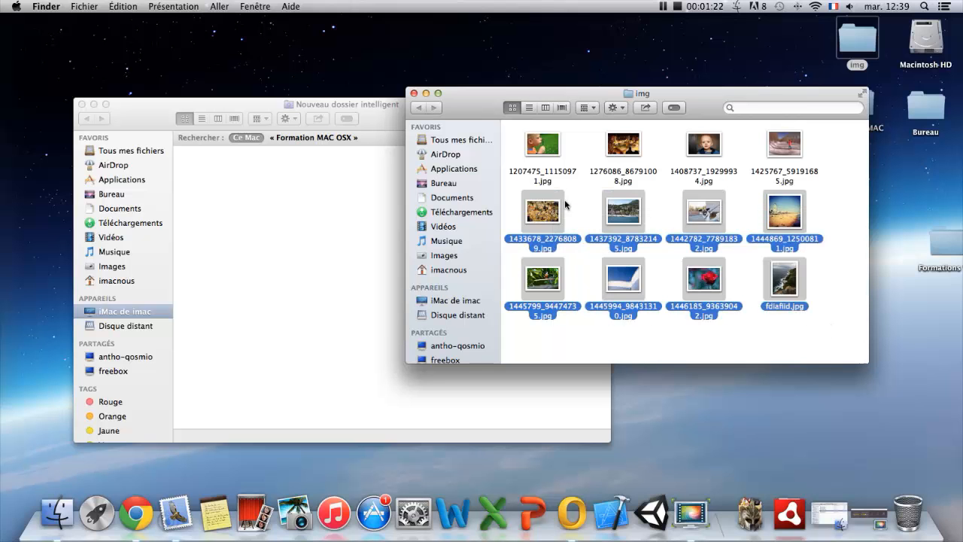
pyautogui.click(626, 111)
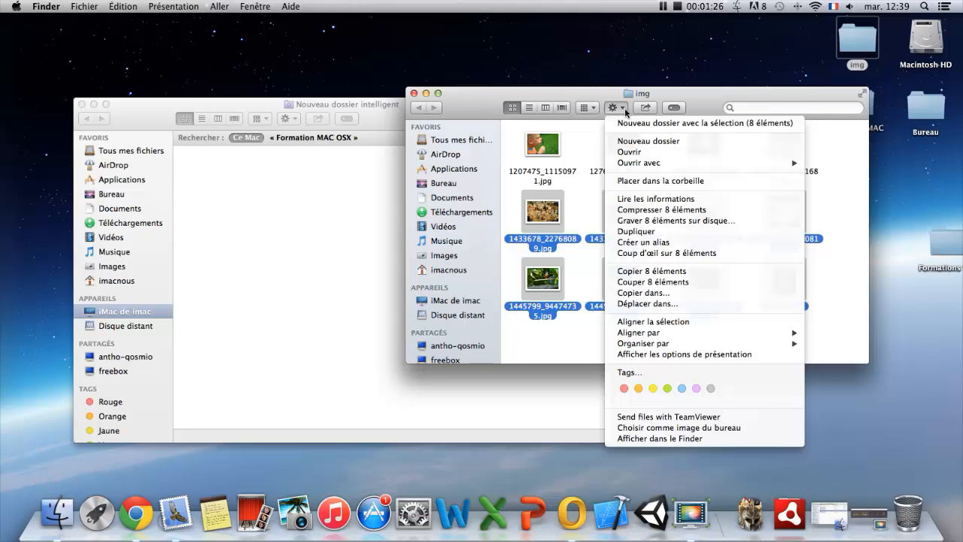
pyautogui.click(624, 388)
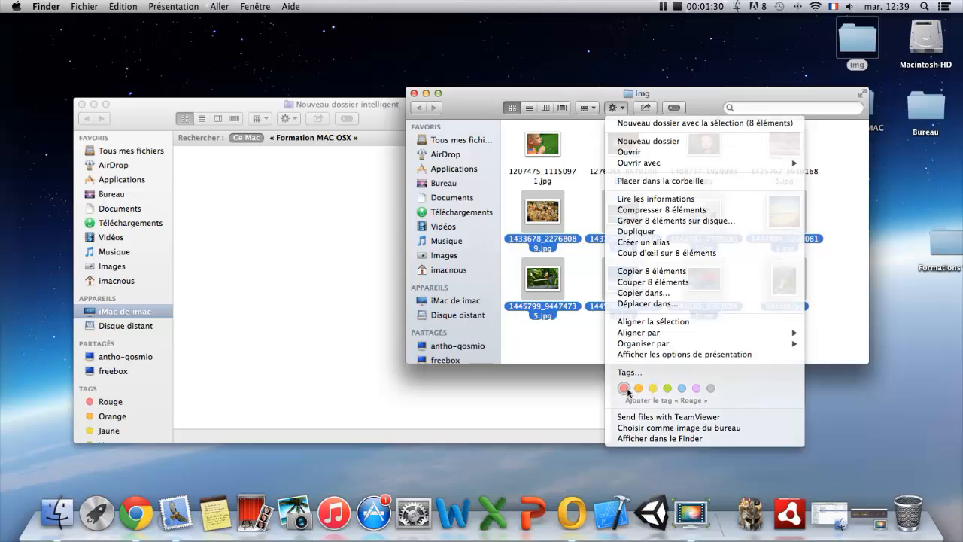
pyautogui.click(773, 345)
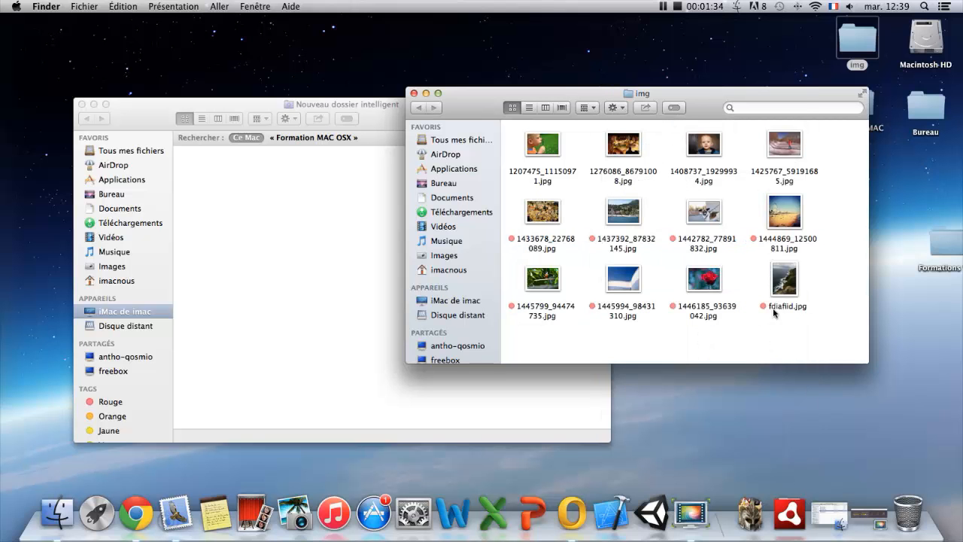
pyautogui.moveTo(831, 337); pyautogui.dragTo(549, 210)
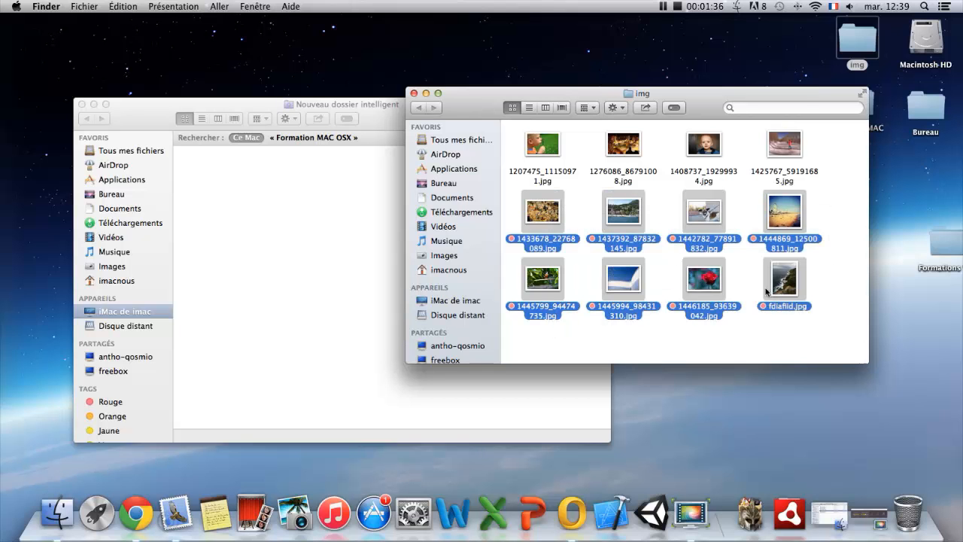
pyautogui.click(830, 316)
pyautogui.moveTo(833, 156); pyautogui.dragTo(557, 145)
pyautogui.click(853, 155)
# Assign the Bleu tag to the image 1425767_59191685.jpg.
pyautogui.click(785, 144)
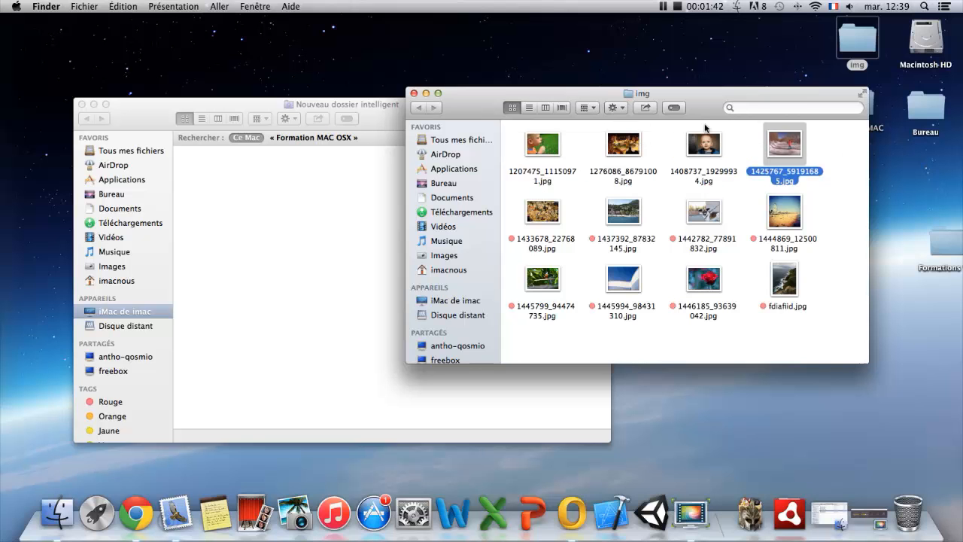
pyautogui.click(613, 107)
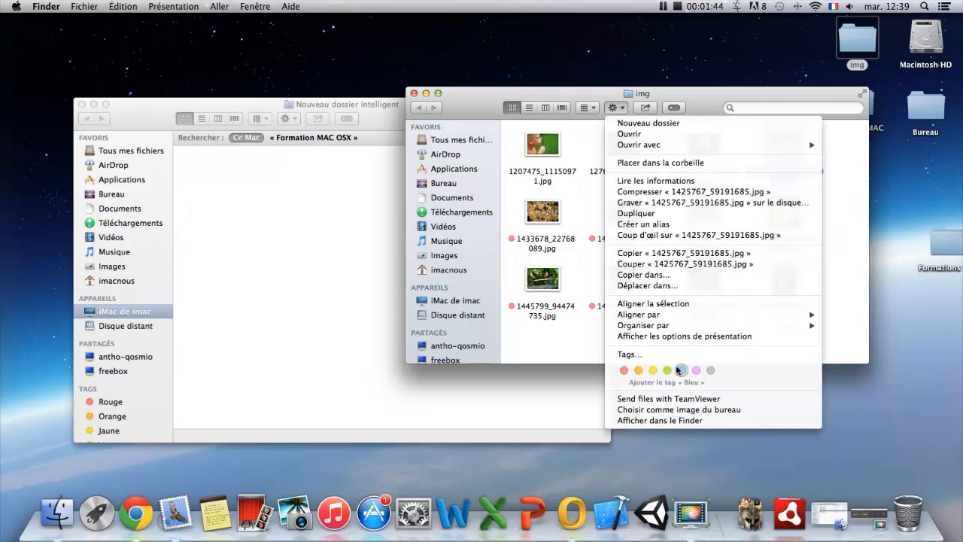
pyautogui.click(682, 370)
pyautogui.click(837, 164)
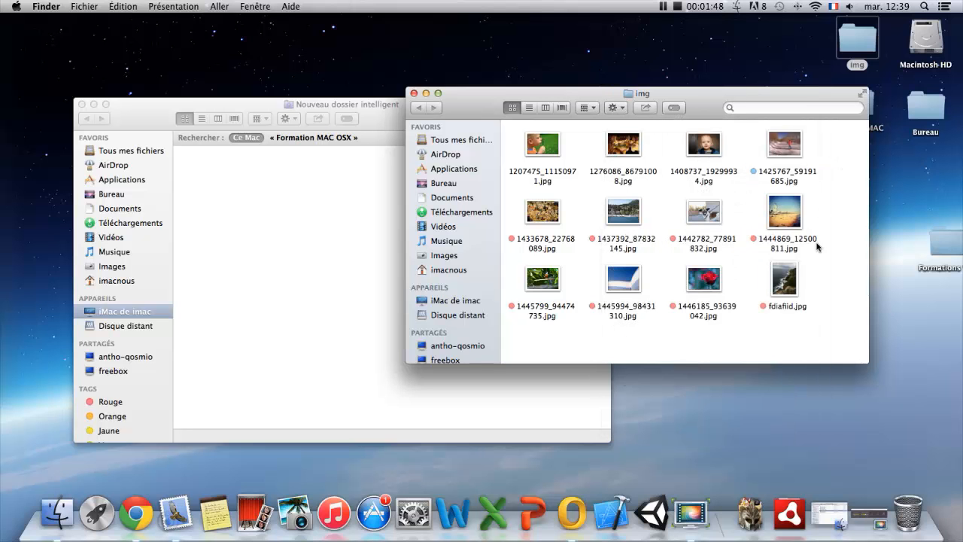
pyautogui.moveTo(835, 319); pyautogui.dragTo(523, 145)
pyautogui.click(842, 226)
# Add a search criterion to the smart folder with Type set to Image and the format limited to JPEG.
pyautogui.click(285, 194)
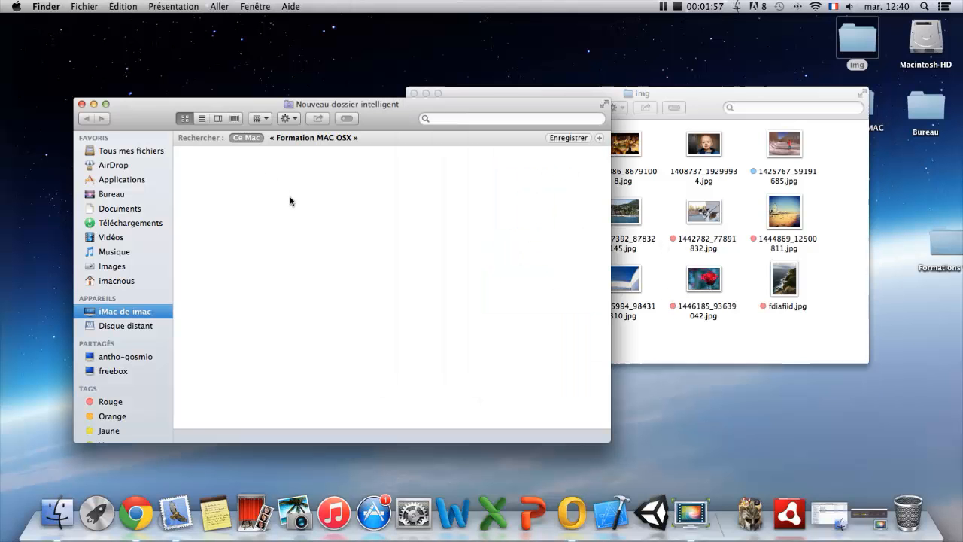
pyautogui.click(599, 138)
pyautogui.click(198, 153)
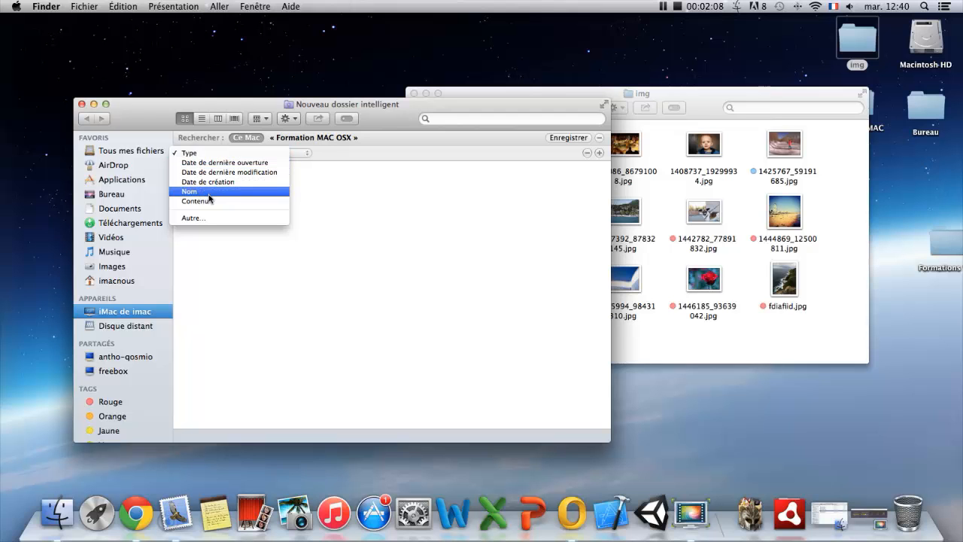
pyautogui.click(376, 161)
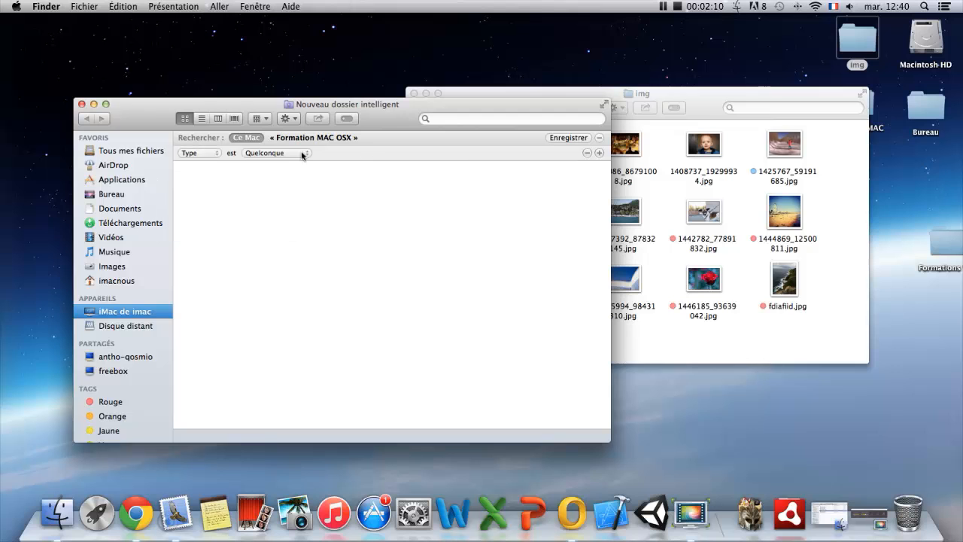
pyautogui.click(277, 153)
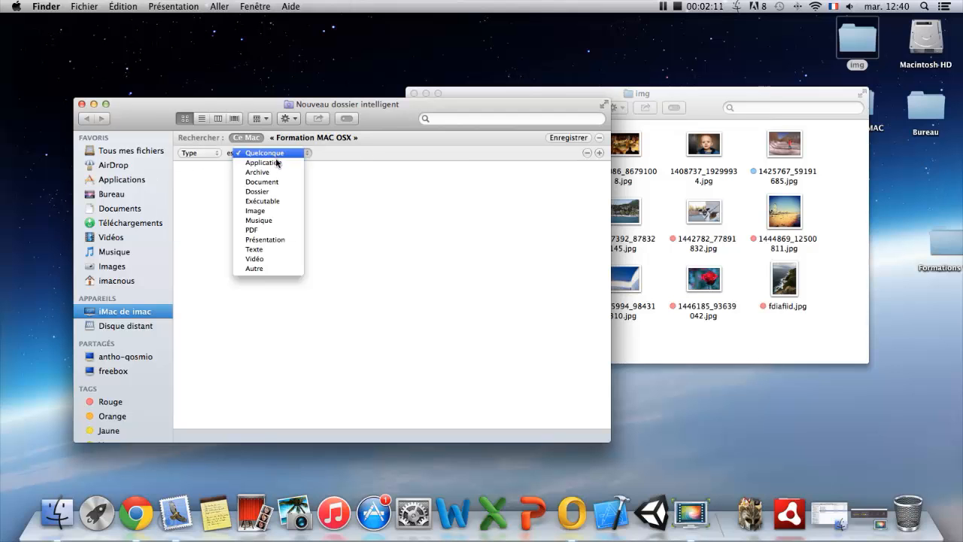
pyautogui.click(266, 212)
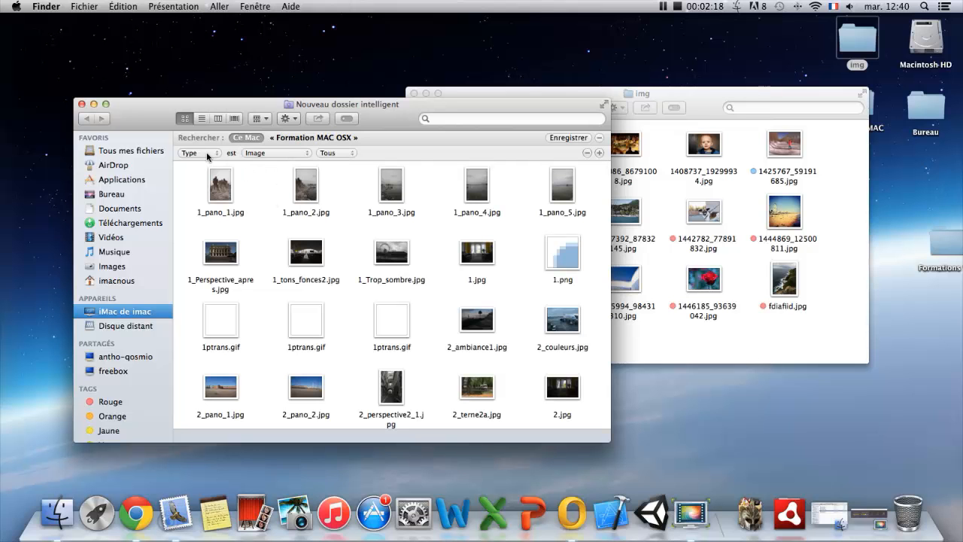
pyautogui.click(348, 153)
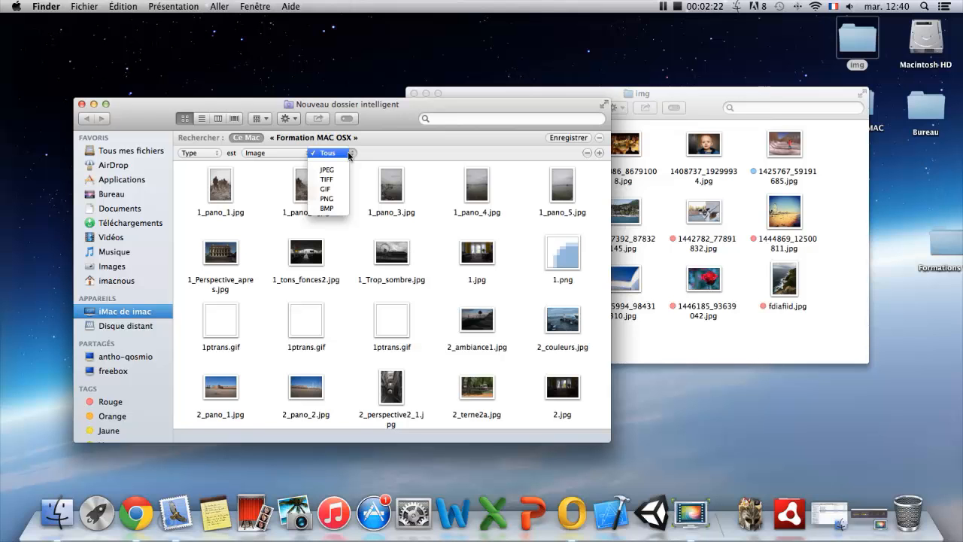
pyautogui.click(327, 170)
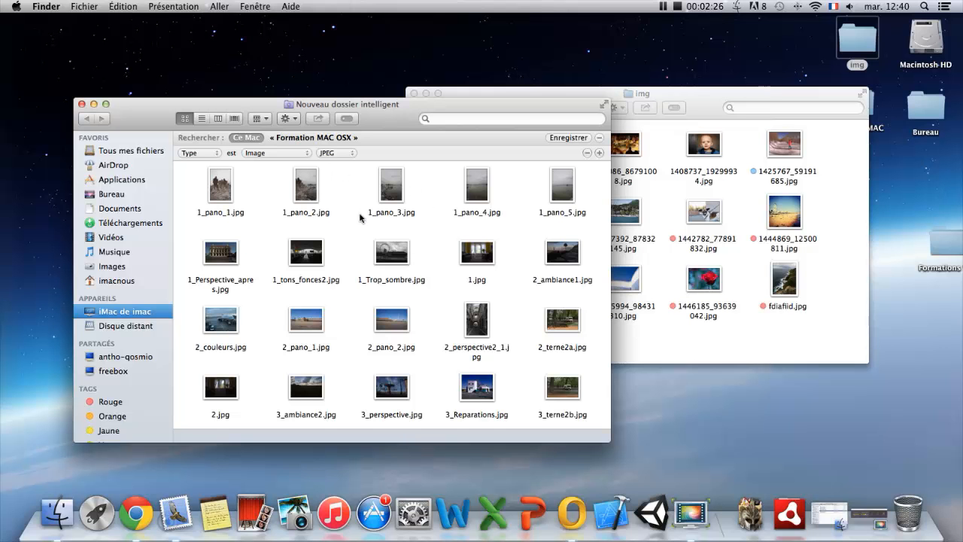
pyautogui.scroll(-10, 527, 272)
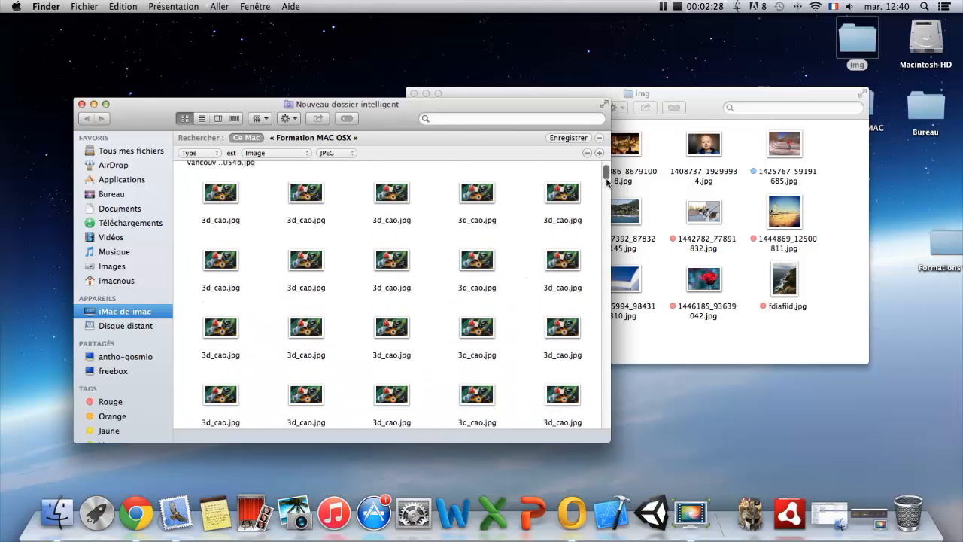
pyautogui.moveTo(607, 176)
pyautogui.mouseDown()
pyautogui.moveTo(607, 379)
pyautogui.moveTo(610, 171)
pyautogui.mouseUp()
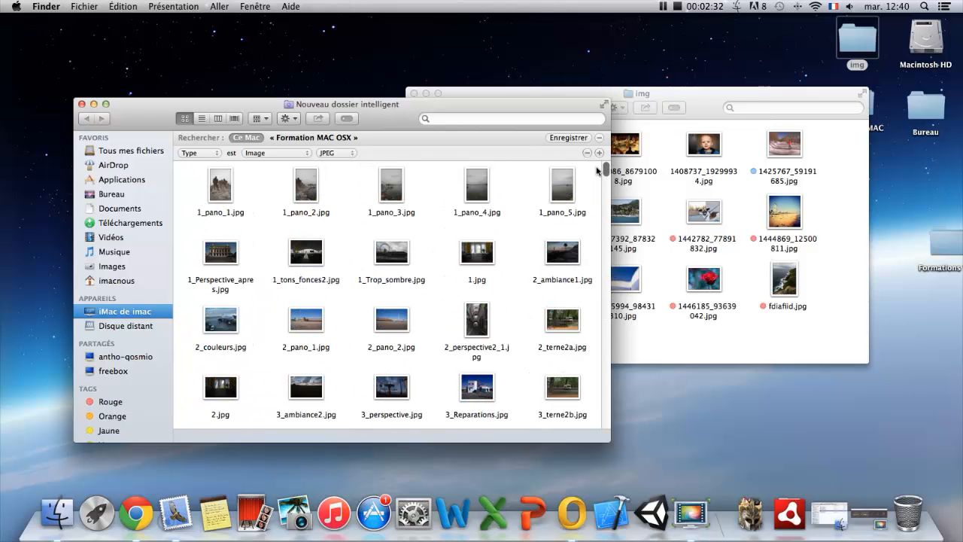
# Add a second criterion, try filtering on Contenu containing 14, and clear the entered text.
pyautogui.click(599, 153)
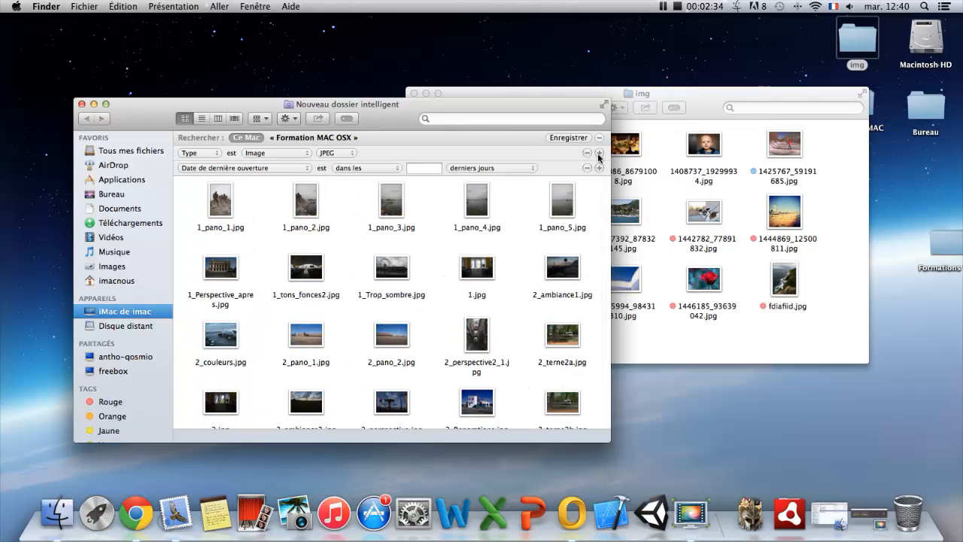
pyautogui.click(262, 170)
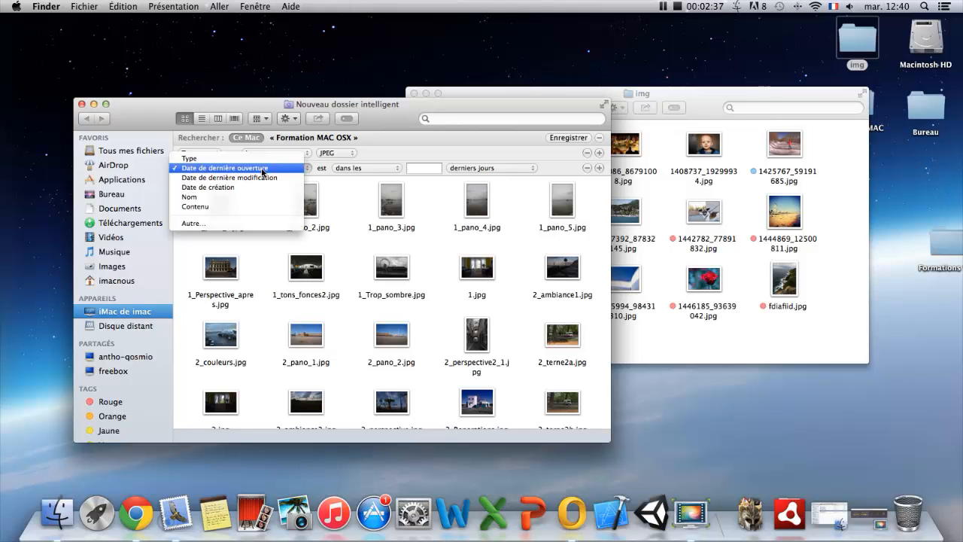
pyautogui.click(207, 206)
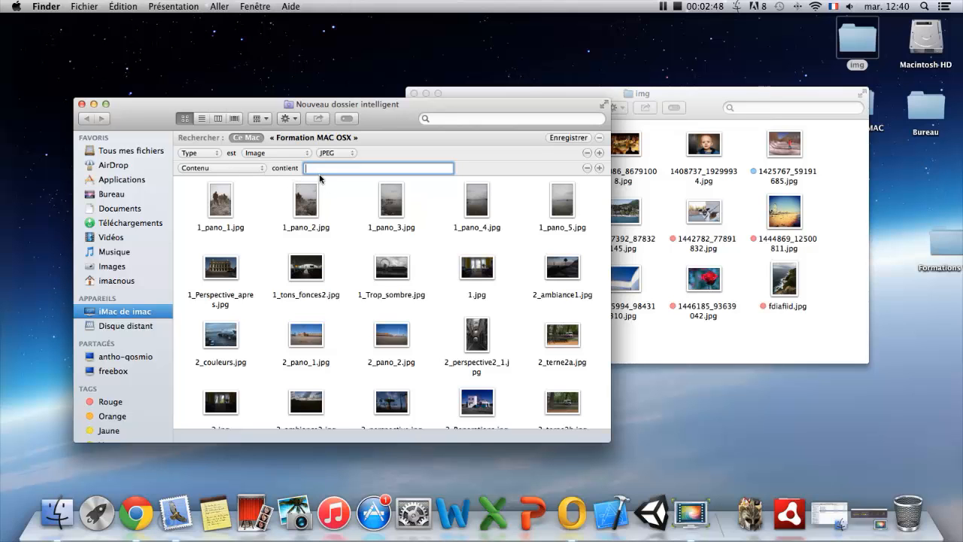
pyautogui.write('4')
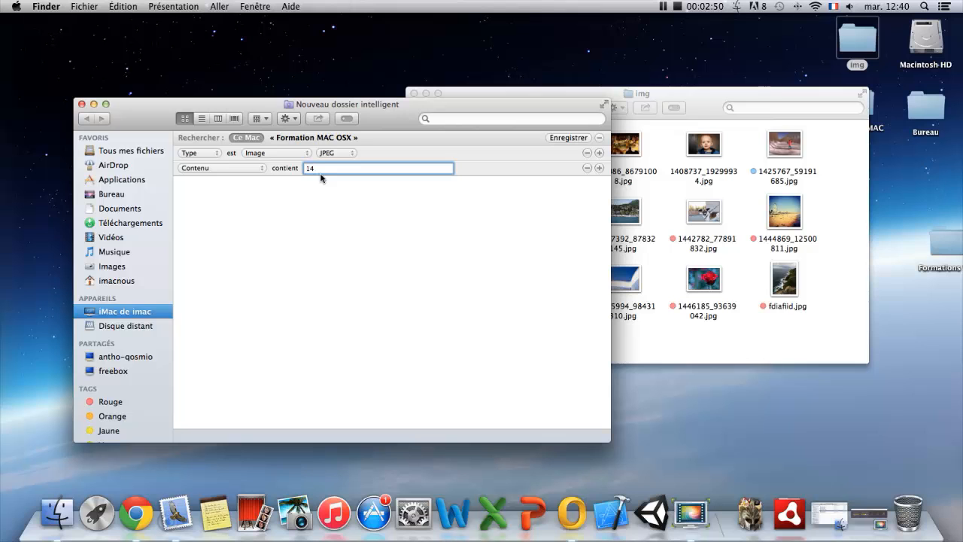
pyautogui.press('BackSpace')
pyautogui.press('BackSpace')
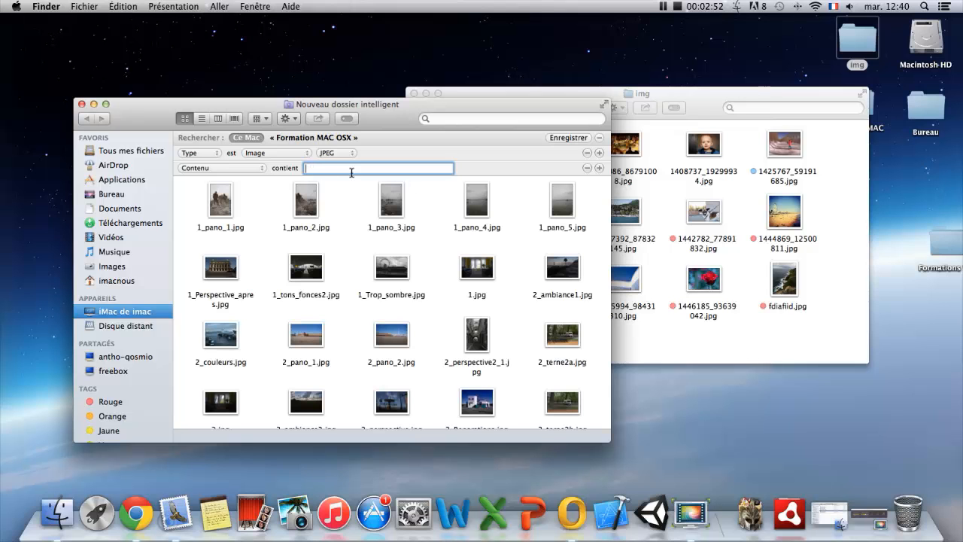
# Change the second criterion to the Tags attribute, enabling it for display in the criteria menu.
pyautogui.click(262, 168)
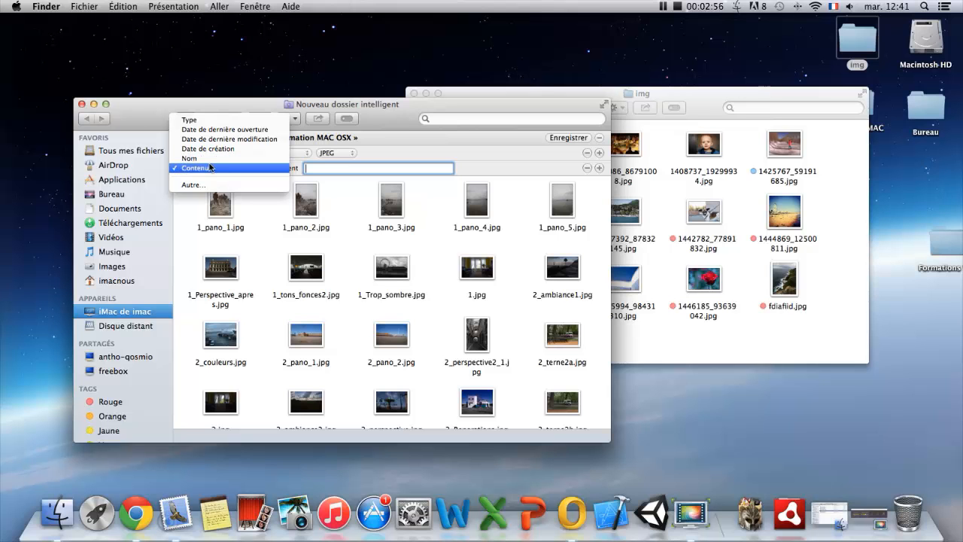
pyautogui.click(194, 185)
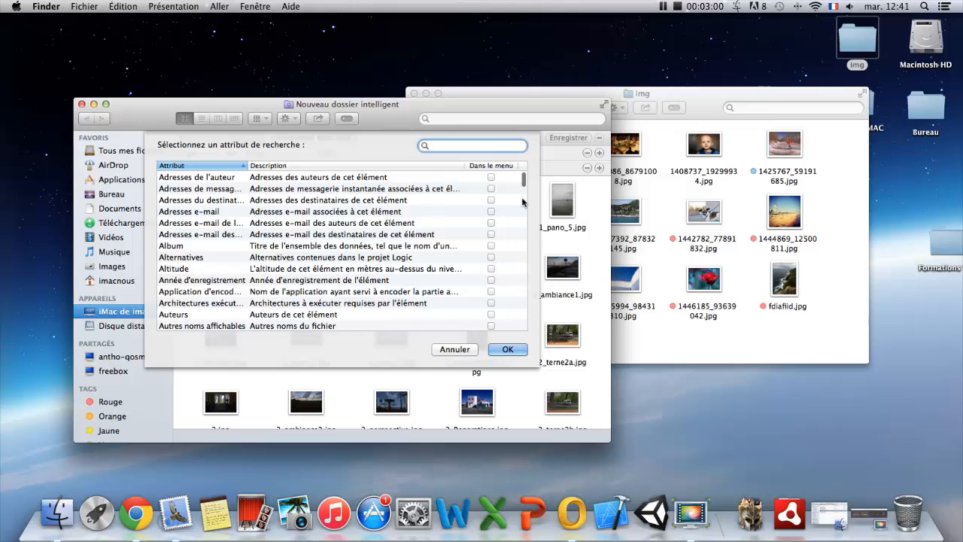
pyautogui.write('tag')
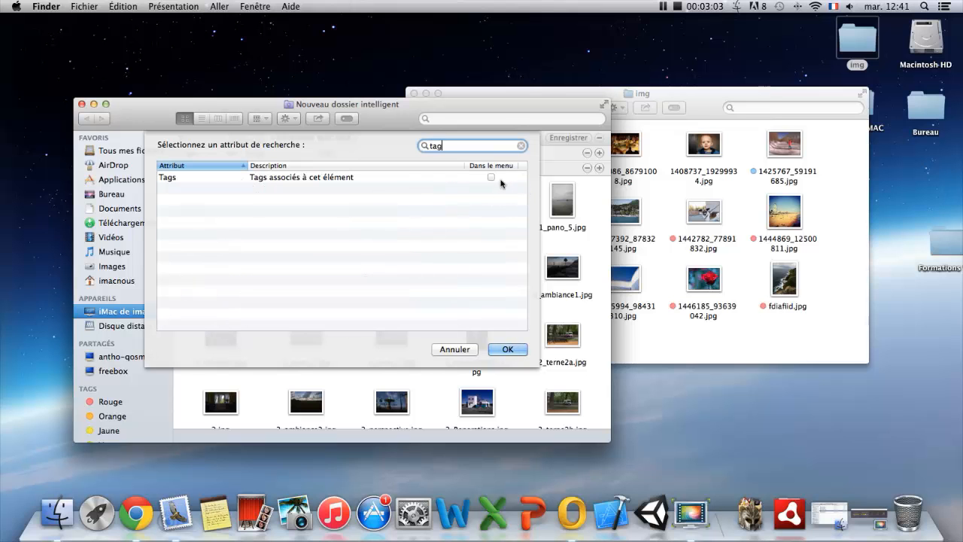
pyautogui.click(490, 176)
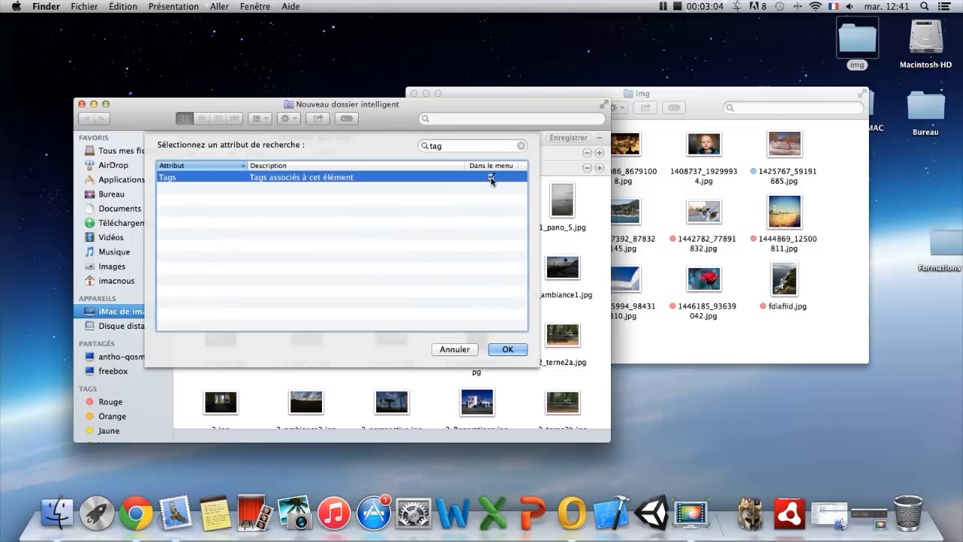
pyautogui.click(507, 349)
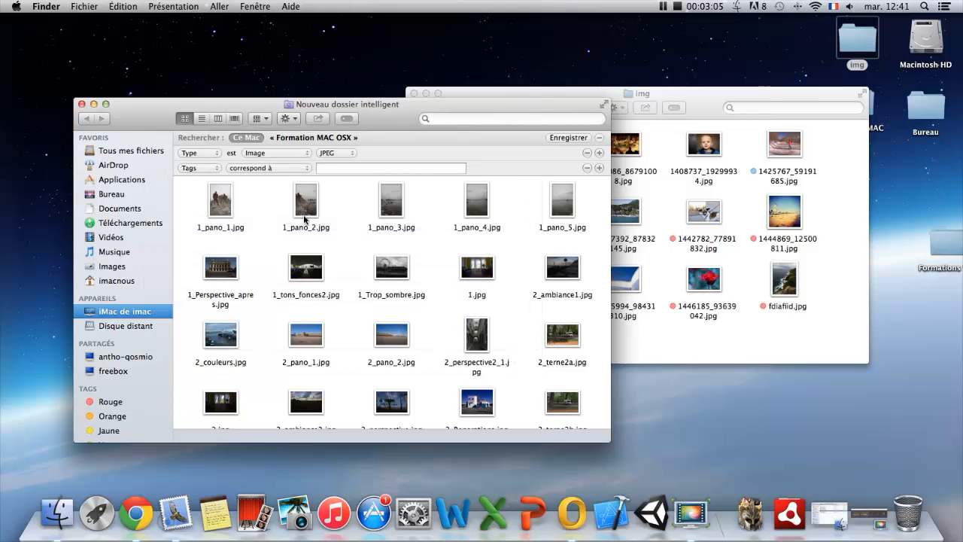
# Set the Tags criterion to contient Rouge and compare the matching images with the img folder.
pyautogui.click(286, 170)
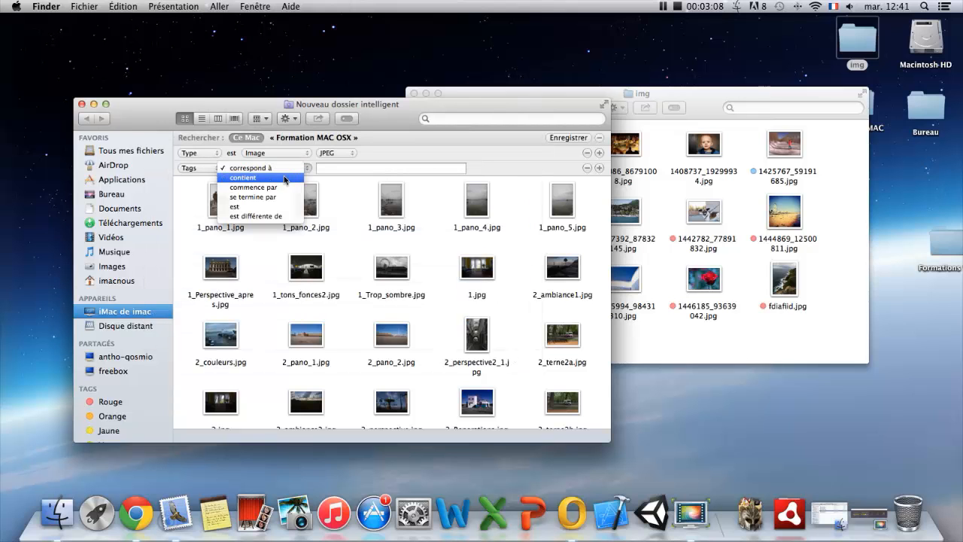
pyautogui.click(286, 178)
pyautogui.write('Rouge')
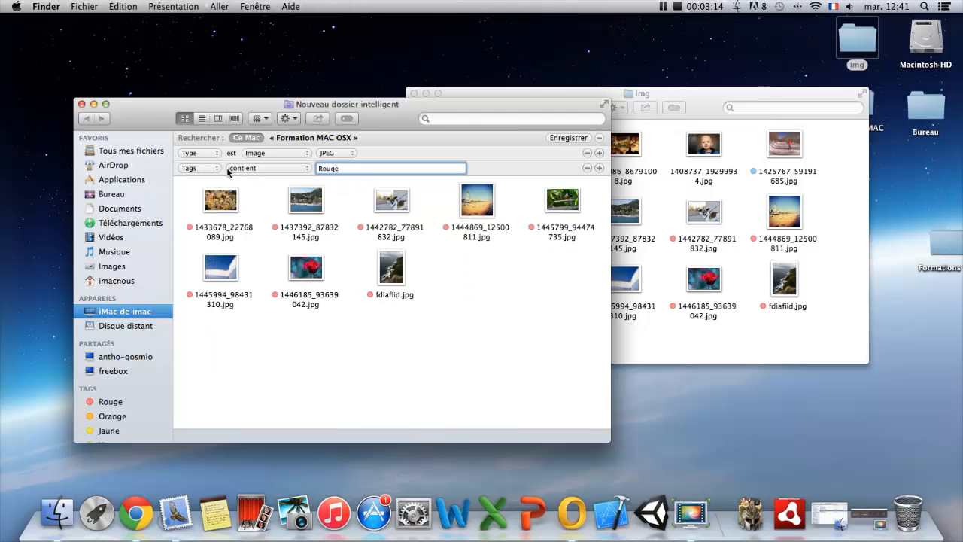
pyautogui.click(488, 307)
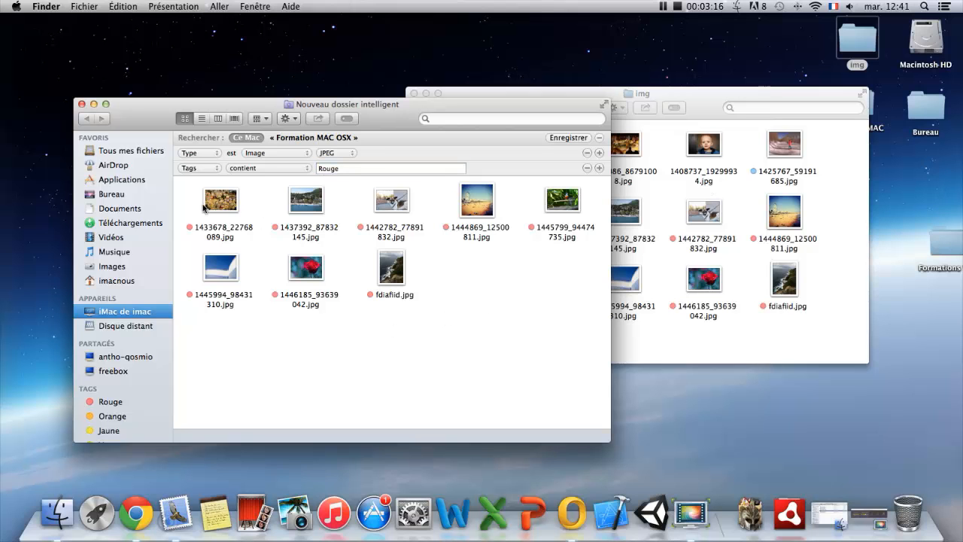
pyautogui.click(820, 331)
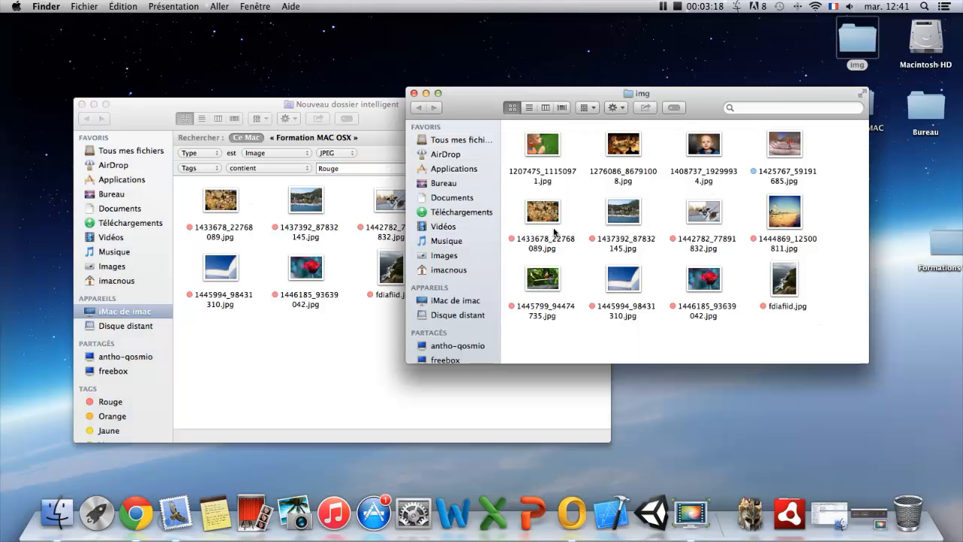
pyautogui.click(389, 318)
# Try adding a third criterion that requires Tags contient Bleu.
pyautogui.click(599, 167)
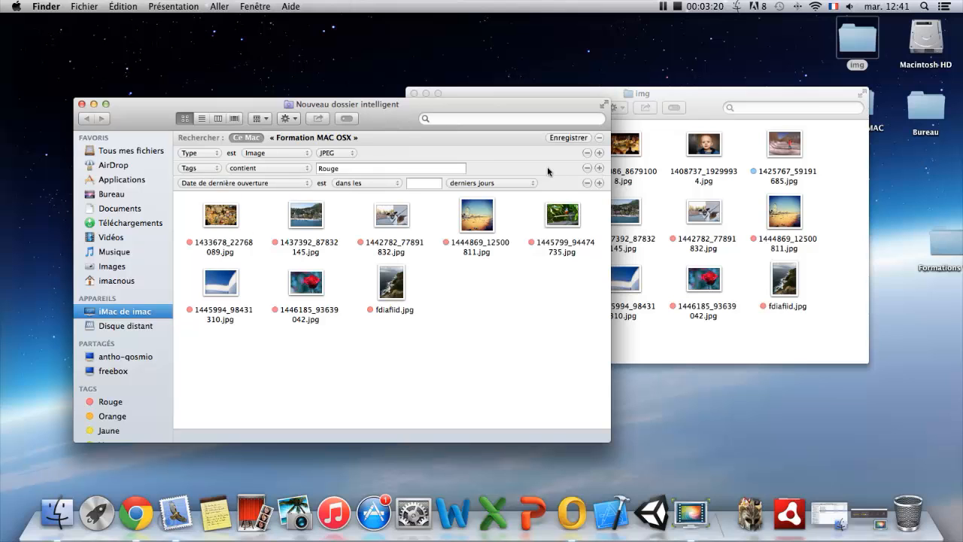
pyautogui.click(217, 183)
pyautogui.click(218, 233)
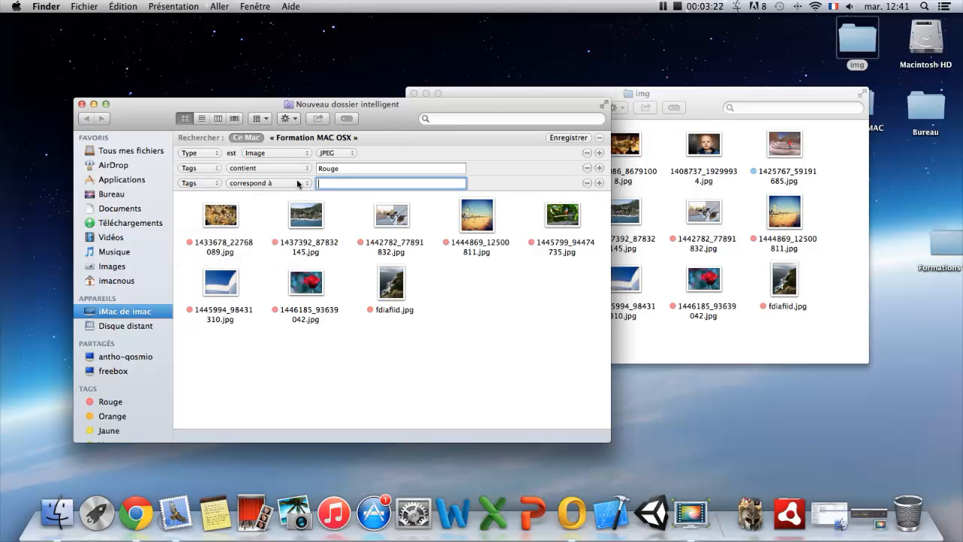
pyautogui.click(297, 185)
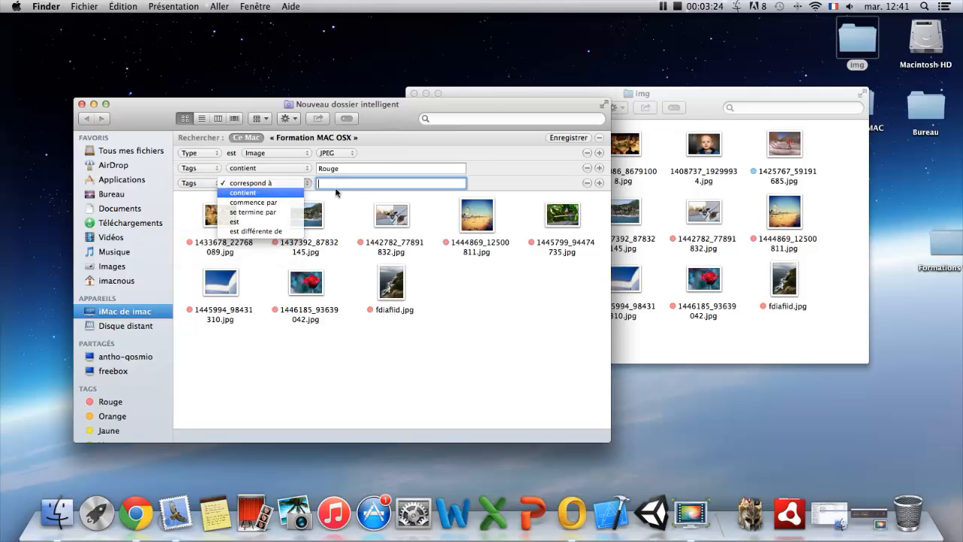
pyautogui.click(260, 194)
pyautogui.write('Bleu')
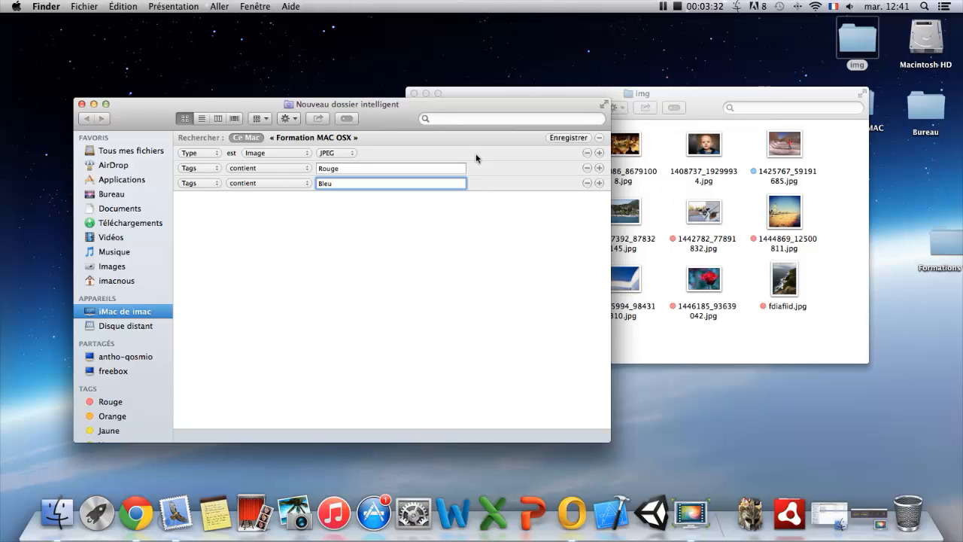
# Try adding two more blank criteria, and remove them along with the Bleu tag criterion.
pyautogui.click(599, 183)
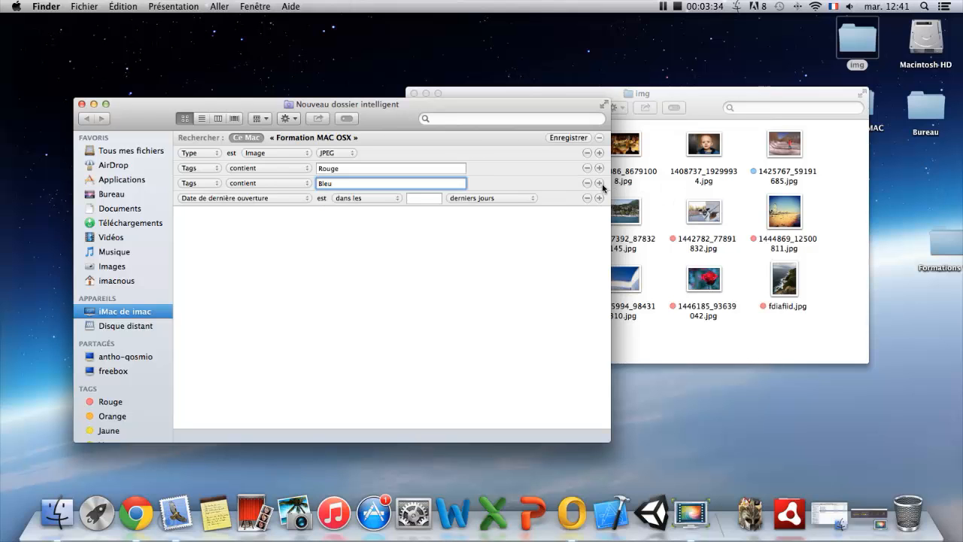
pyautogui.click(599, 184)
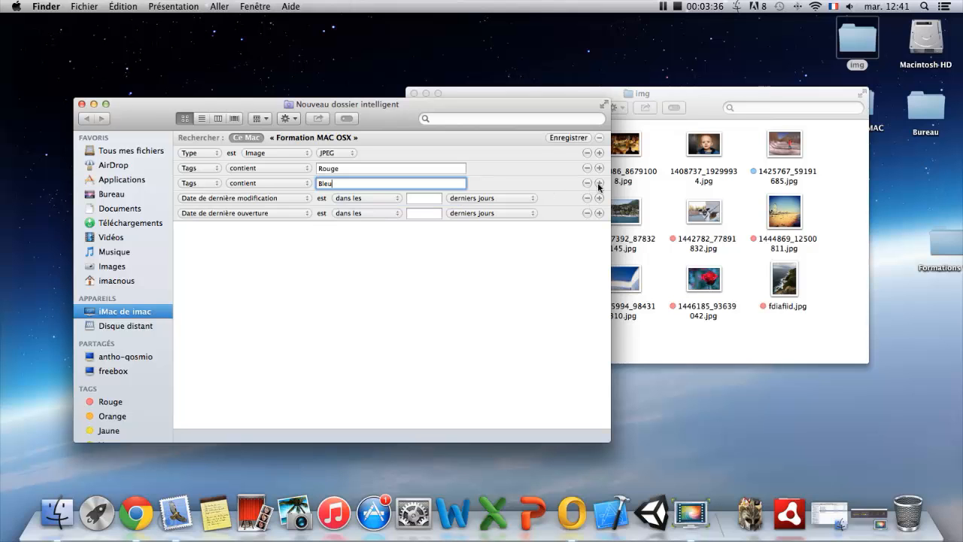
pyautogui.click(586, 197)
pyautogui.click(586, 197)
pyautogui.click(587, 182)
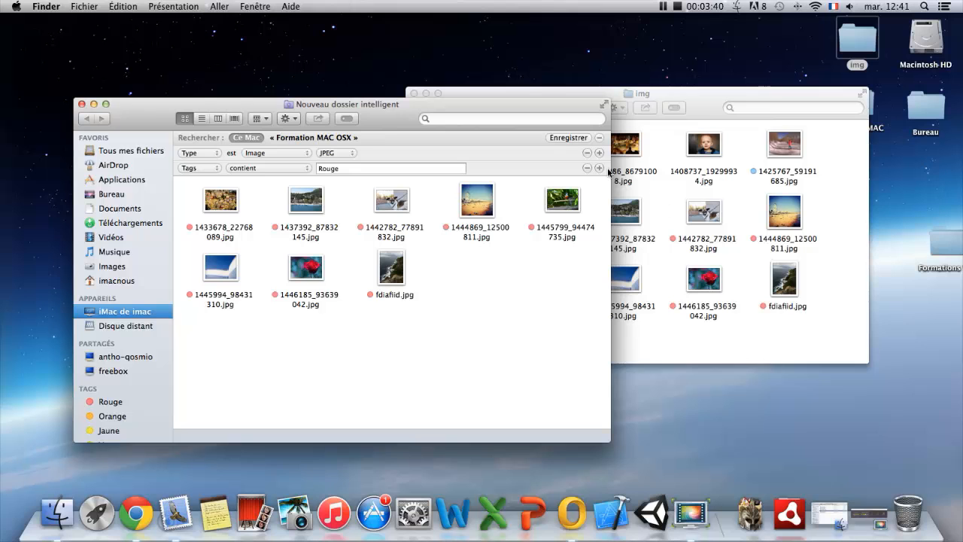
# Examine the full list of search attributes available for an extra criterion, cancel the selection, and remove that criterion.
pyautogui.click(600, 168)
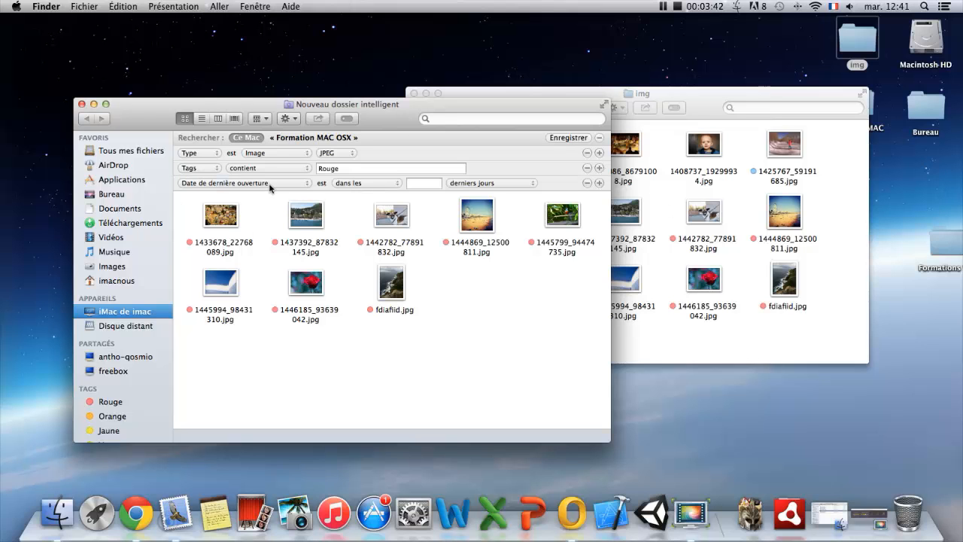
pyautogui.click(271, 185)
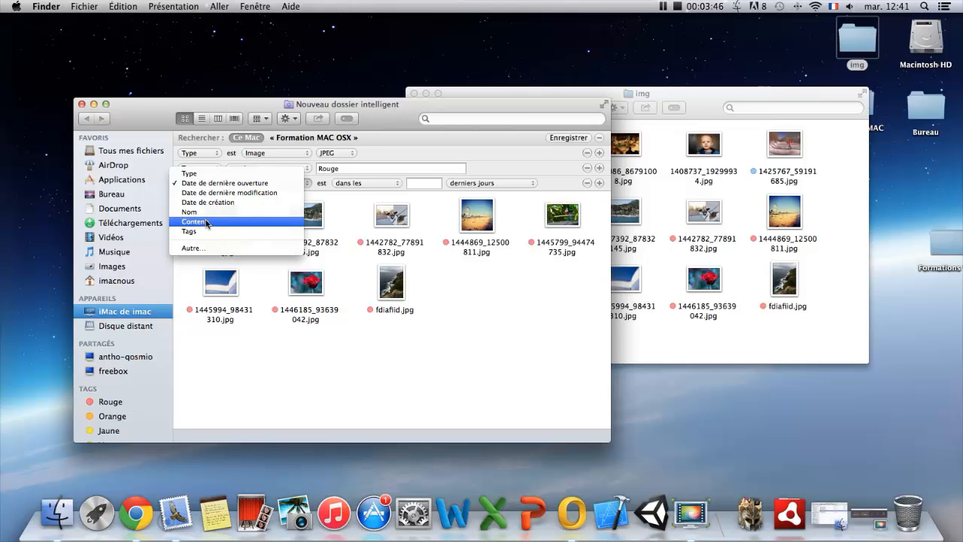
pyautogui.click(203, 247)
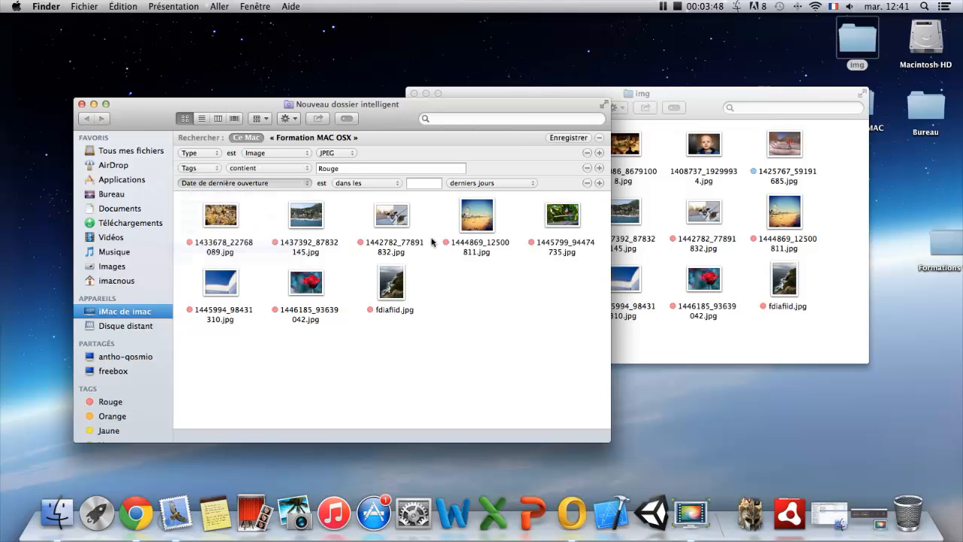
pyautogui.moveTo(543, 374); pyautogui.dragTo(581, 422)
pyautogui.scroll(-1, 481, 221)
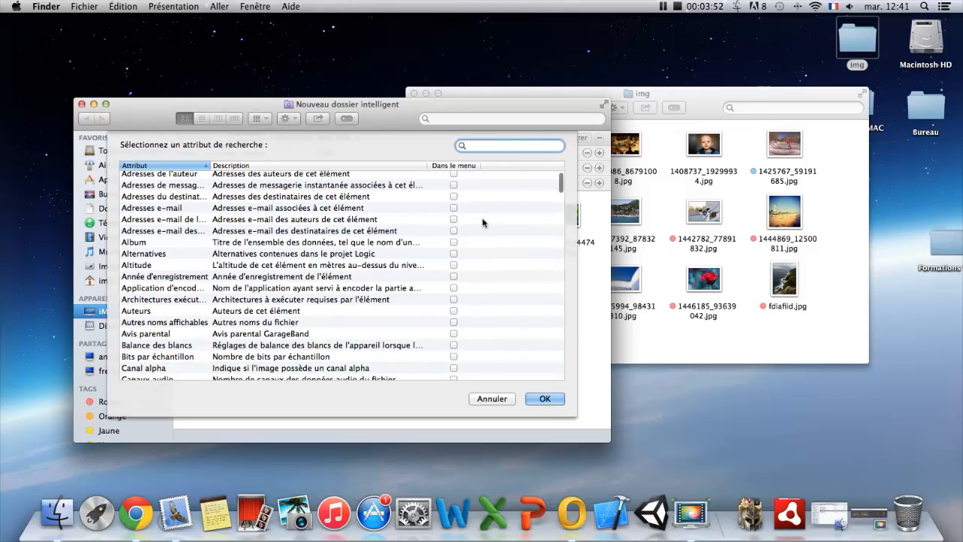
pyautogui.moveTo(561, 193); pyautogui.dragTo(594, 188)
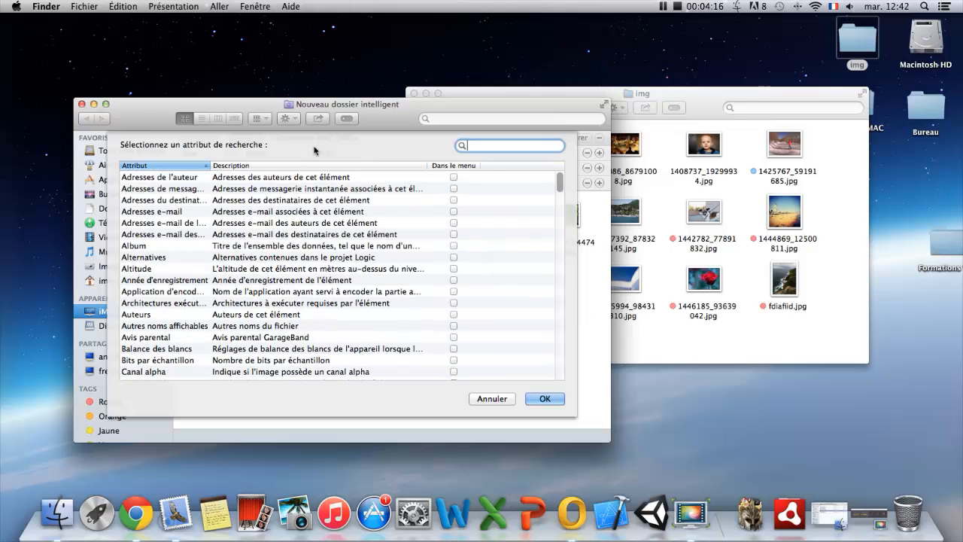
pyautogui.moveTo(411, 105); pyautogui.dragTo(431, 105)
pyautogui.click(514, 397)
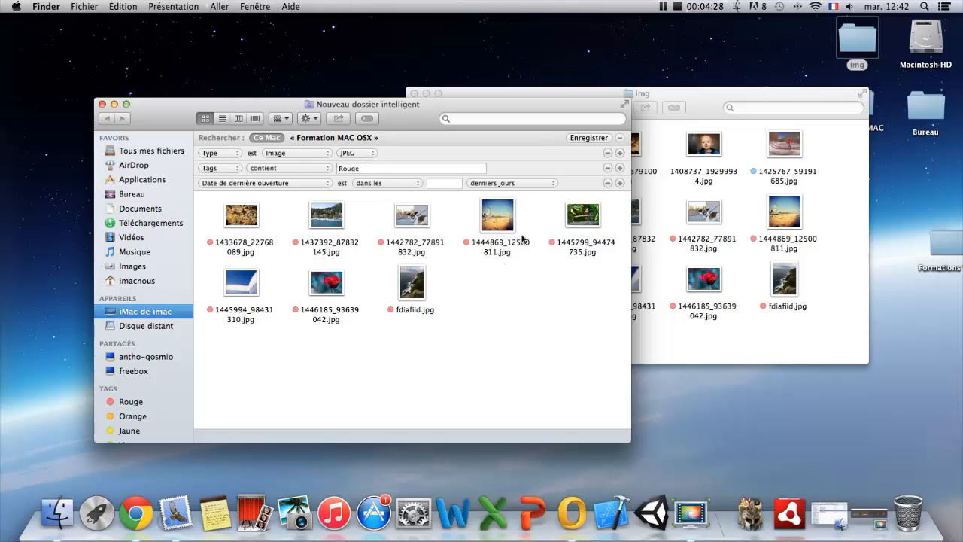
pyautogui.click(607, 183)
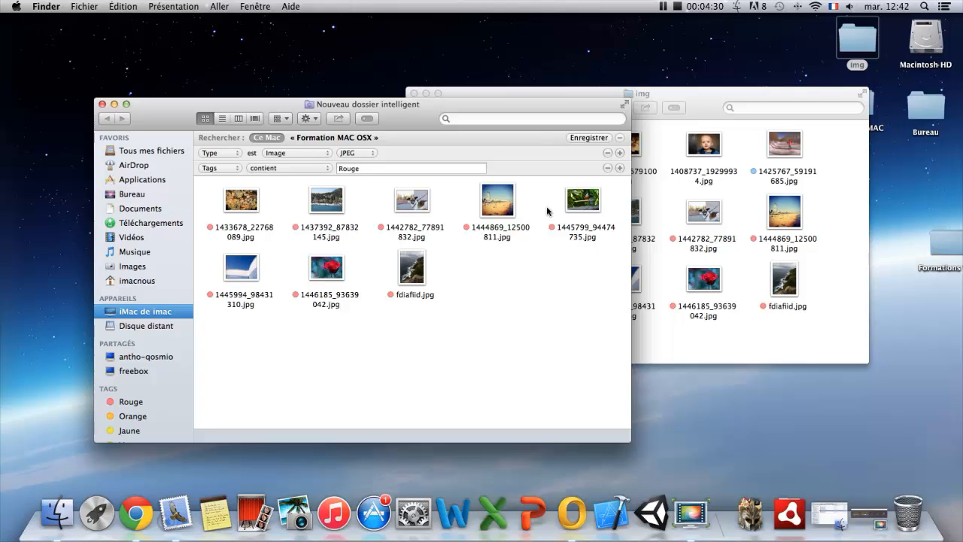
# Save the smart folder to Bureau under its default name, without adding it to the sidebar.
pyautogui.click(588, 138)
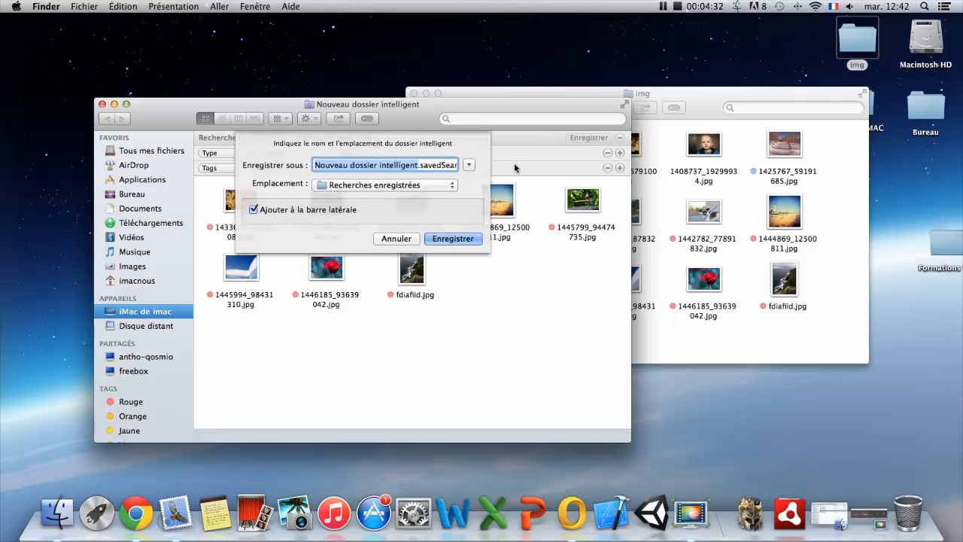
pyautogui.click(452, 186)
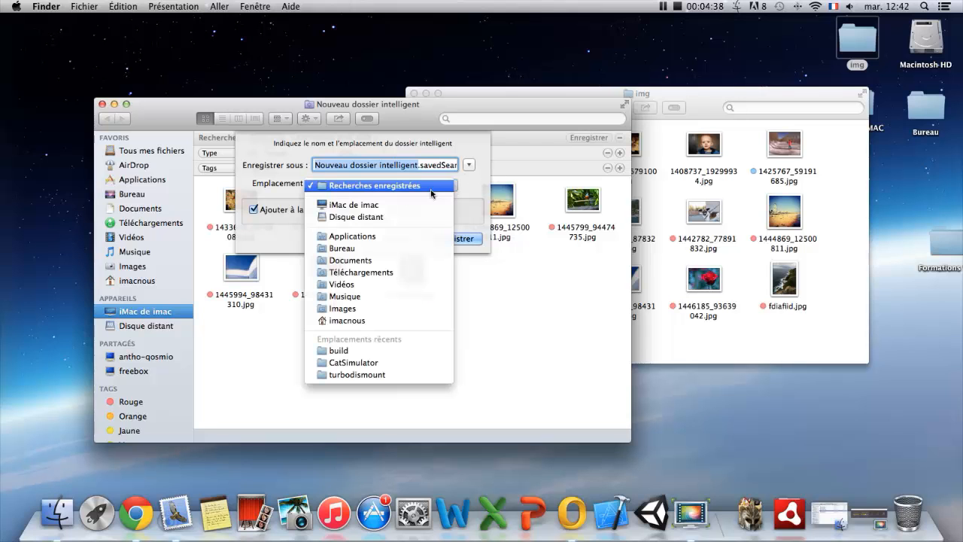
pyautogui.click(344, 247)
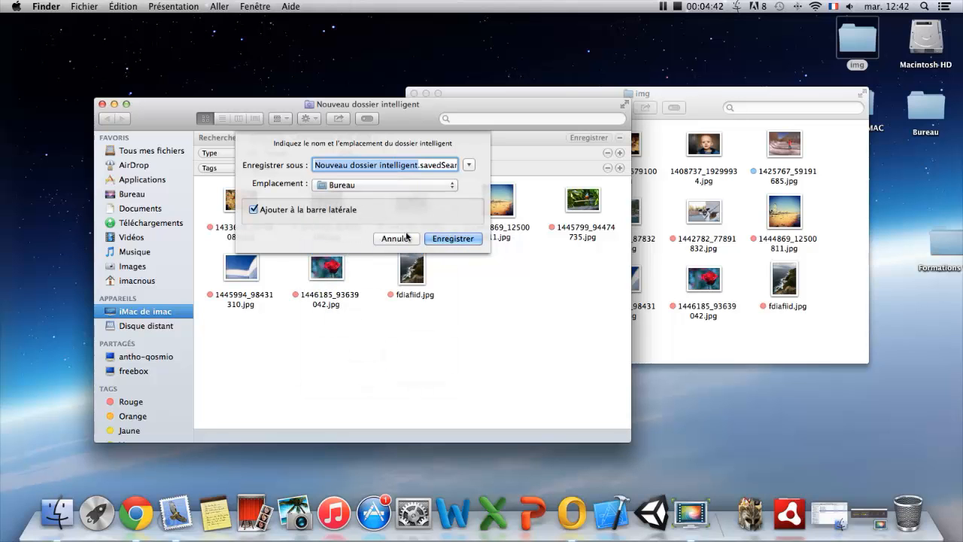
pyautogui.click(253, 209)
pyautogui.click(440, 239)
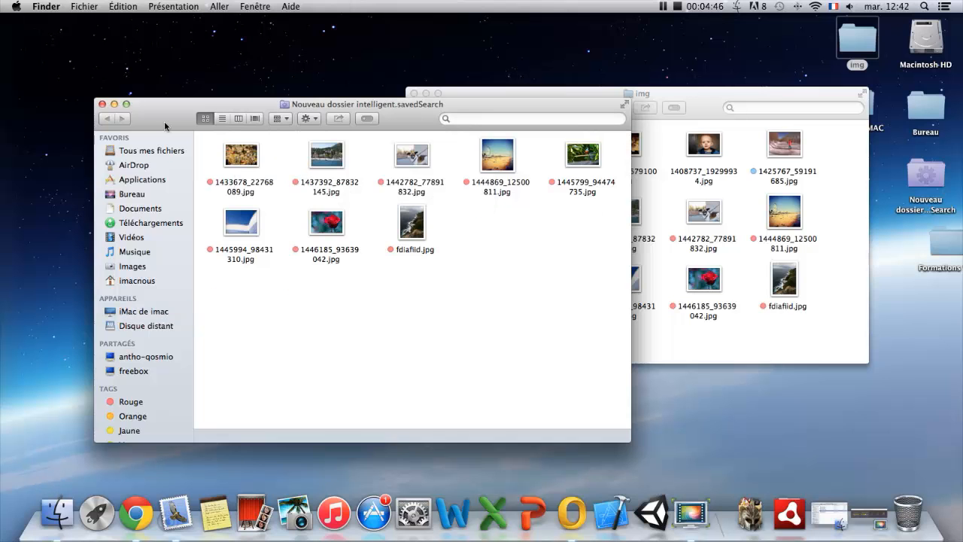
# Close both Finder windows and move the saved smart folder to an empty area of the desktop.
pyautogui.click(103, 105)
pyautogui.click(414, 93)
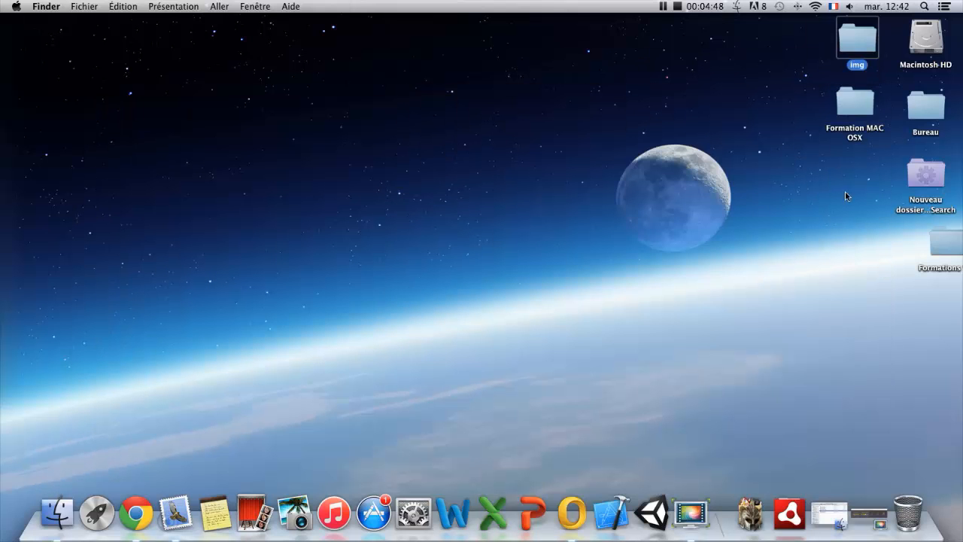
pyautogui.moveTo(941, 186); pyautogui.dragTo(391, 176)
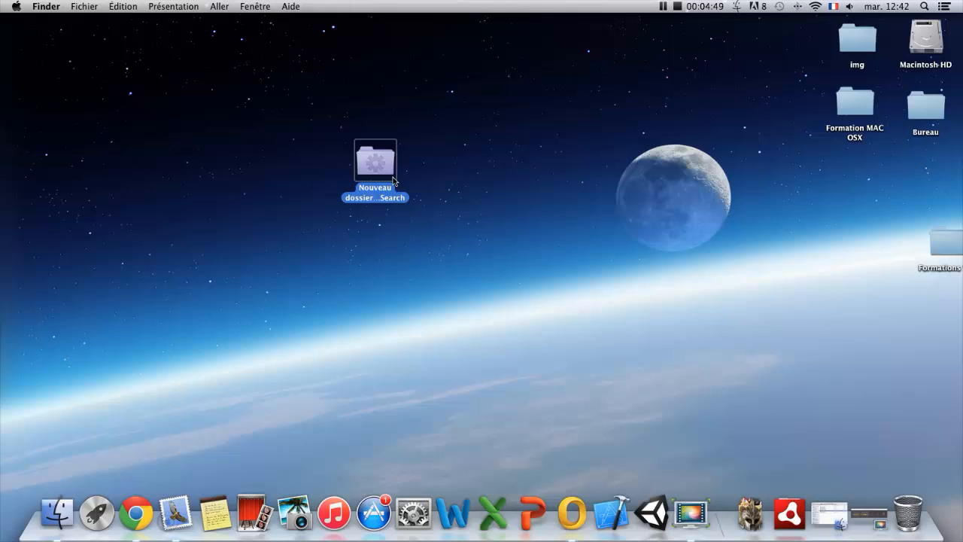
pyautogui.click(456, 183)
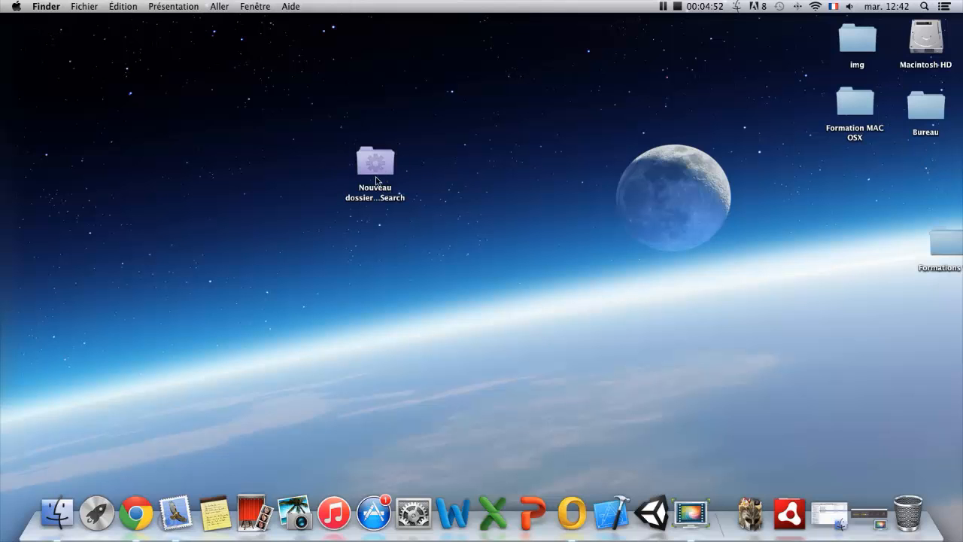
# Open the img folder from the desktop to view its source images, and close it.
pyautogui.click(383, 167)
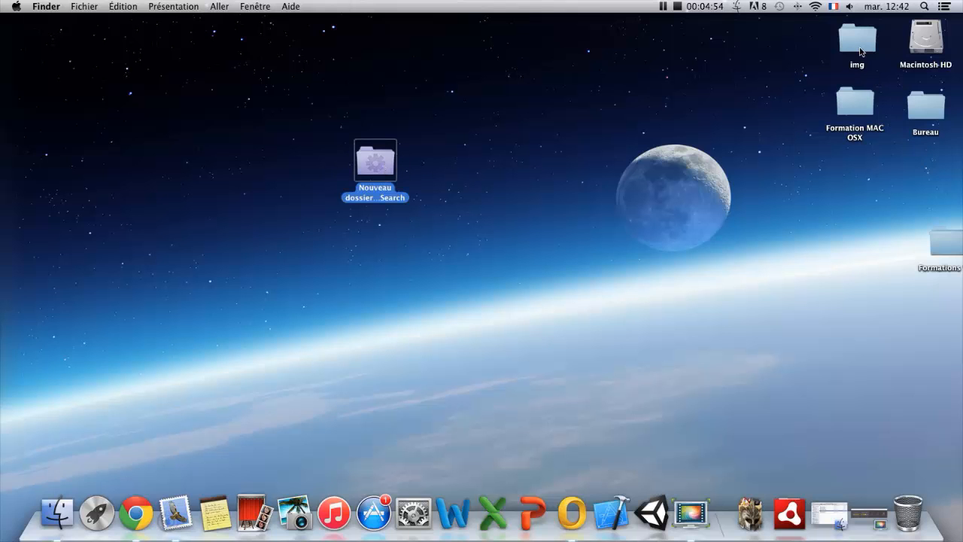
pyautogui.click(813, 52)
pyautogui.click(851, 49)
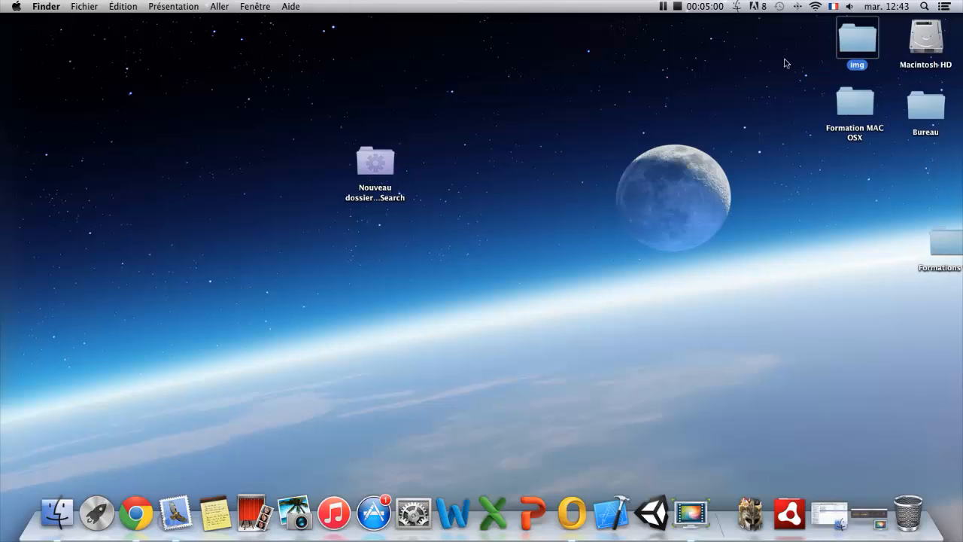
pyautogui.doubleClick(857, 43)
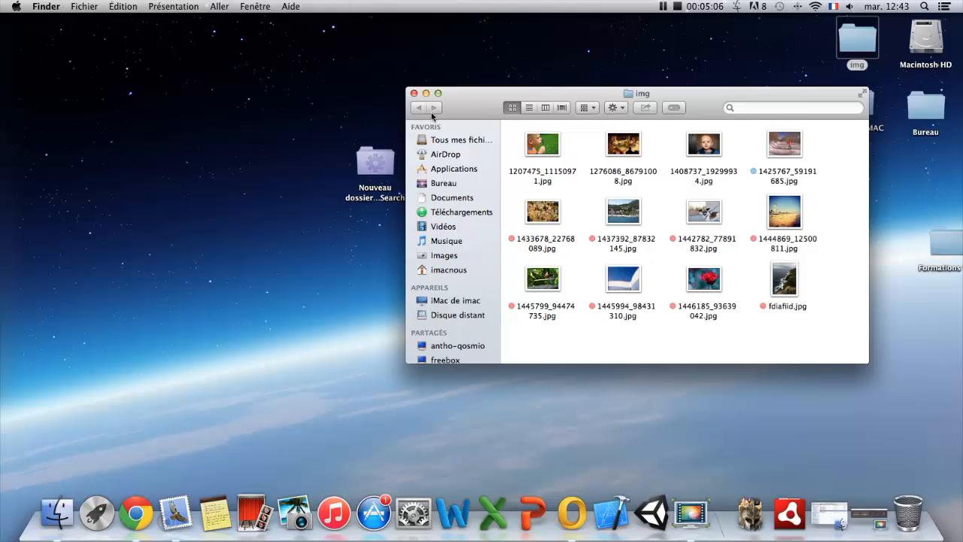
pyautogui.click(413, 93)
# Open the saved smart folder and arrange its window and desktop icon so that both are visible.
pyautogui.moveTo(374, 161); pyautogui.dragTo(438, 219)
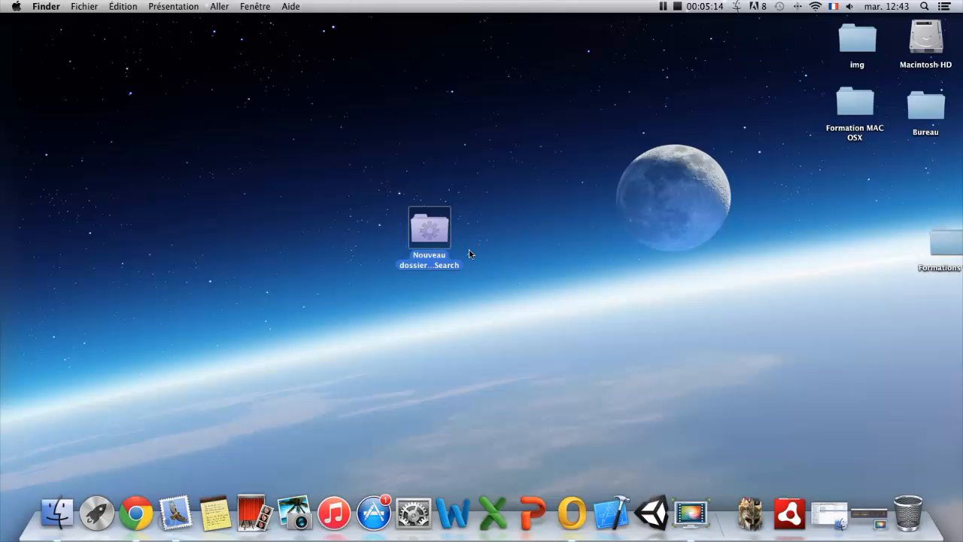
pyautogui.doubleClick(436, 235)
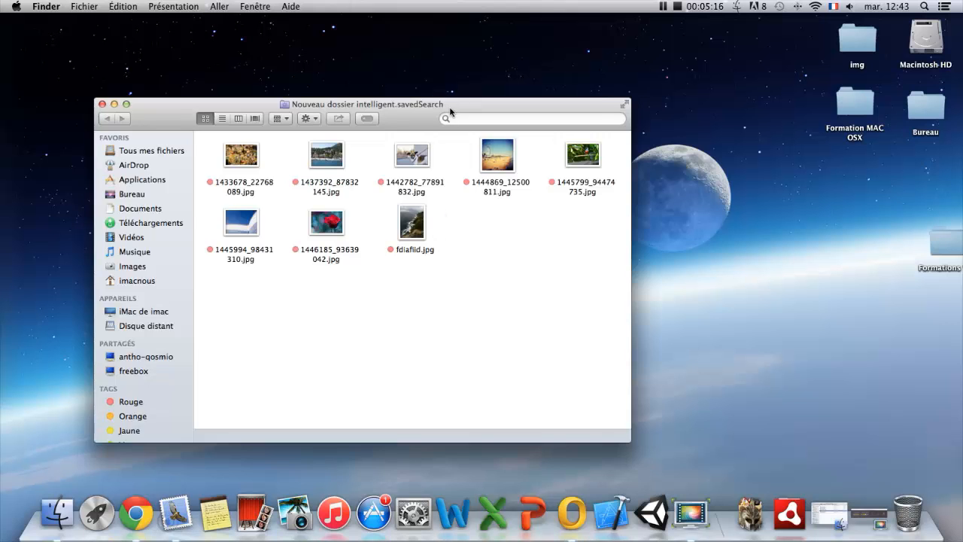
pyautogui.moveTo(453, 114); pyautogui.dragTo(544, 120)
pyautogui.moveTo(677, 261); pyautogui.dragTo(235, 151)
pyautogui.moveTo(275, 119); pyautogui.dragTo(307, 255)
pyautogui.moveTo(441, 217); pyautogui.dragTo(236, 68)
pyautogui.moveTo(375, 264); pyautogui.dragTo(374, 162)
pyautogui.click(683, 298)
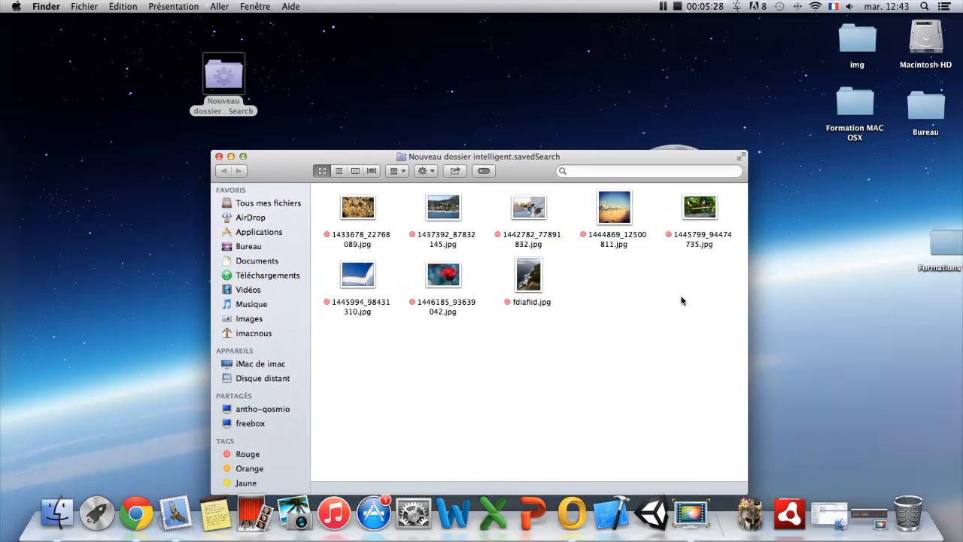
# Examine all images gathered in the smart folder and compare them with the contents of the img folder.
pyautogui.moveTo(705, 298); pyautogui.dragTo(330, 208)
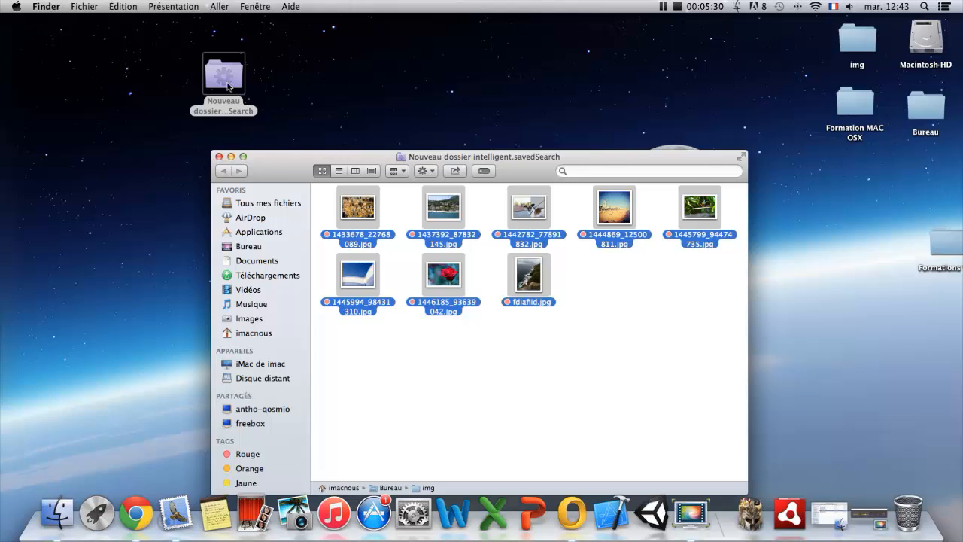
pyautogui.click(675, 273)
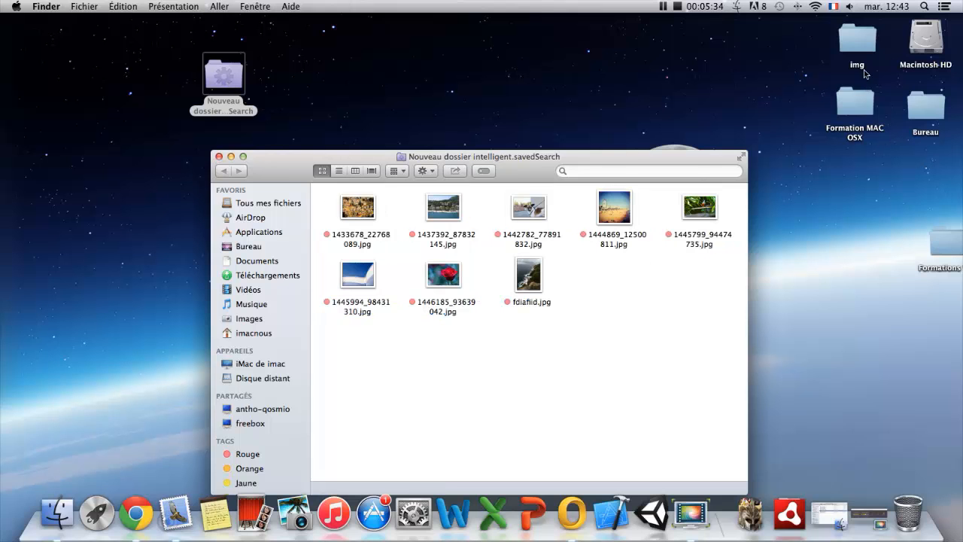
pyautogui.doubleClick(861, 47)
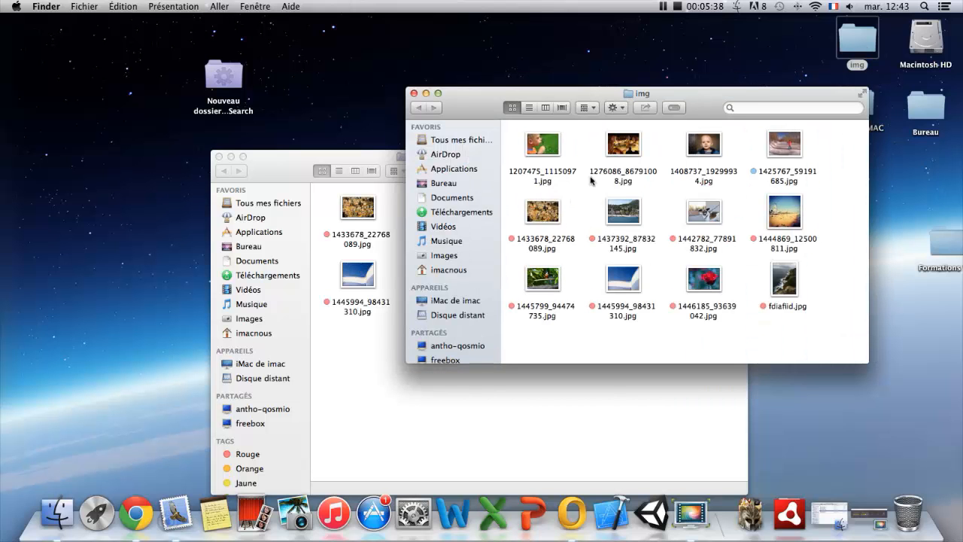
pyautogui.click(413, 94)
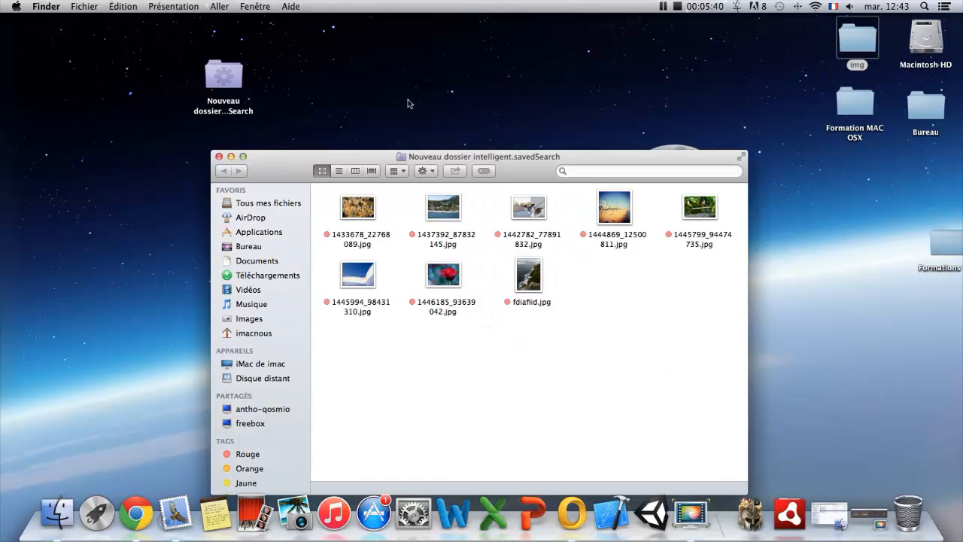
pyautogui.moveTo(387, 160); pyautogui.dragTo(413, 132)
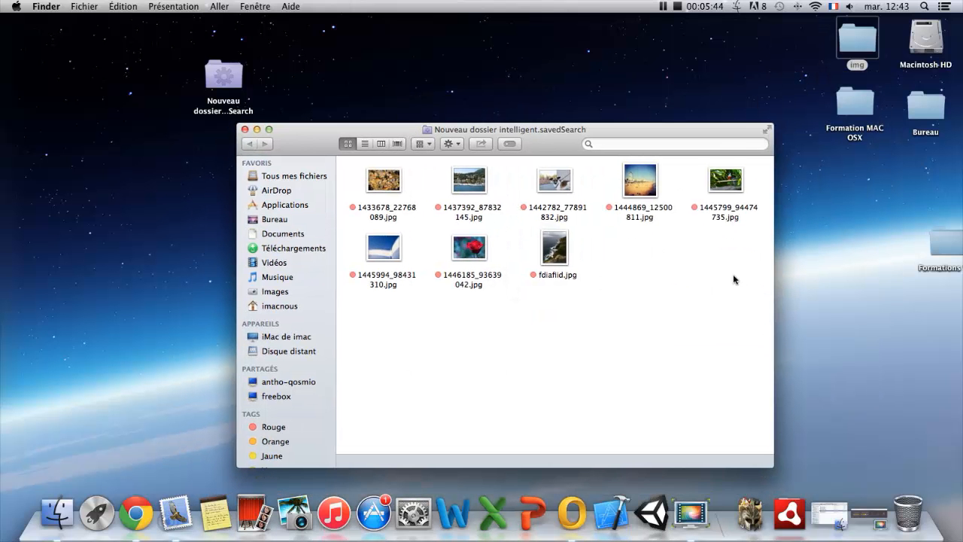
pyautogui.moveTo(741, 285); pyautogui.dragTo(347, 159)
pyautogui.click(659, 269)
# Close the smart folder window and move the saved smart folder from the desktop to the Trash.
pyautogui.moveTo(215, 81); pyautogui.dragTo(187, 75)
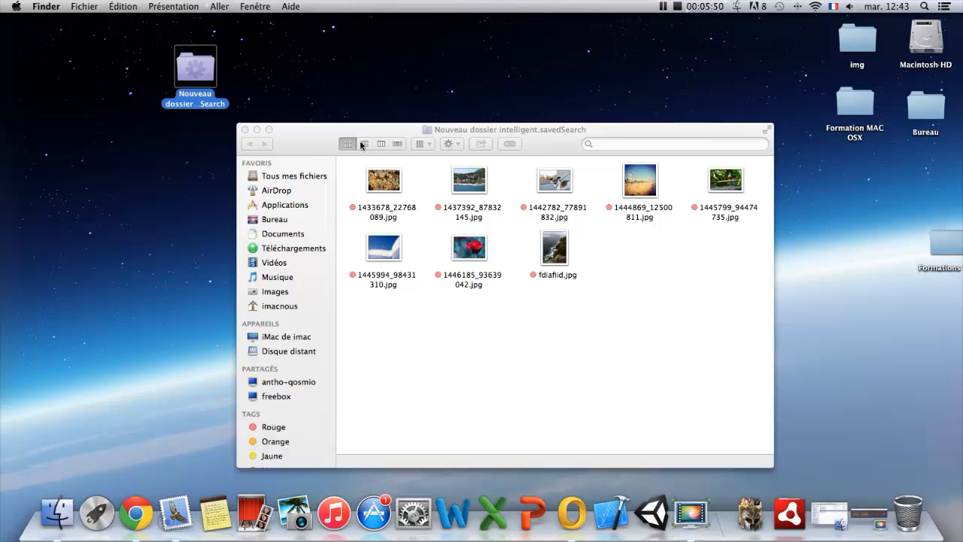
pyautogui.moveTo(297, 138); pyautogui.dragTo(319, 120)
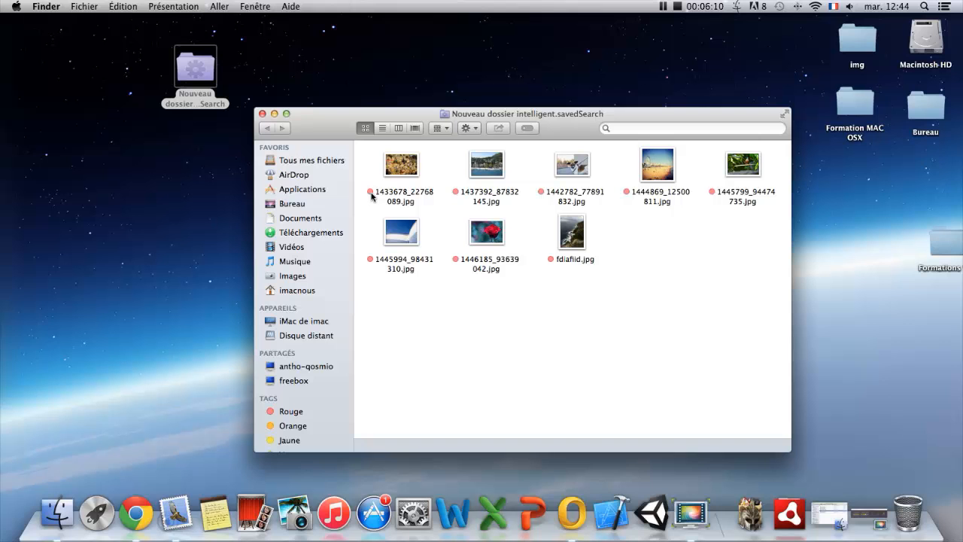
pyautogui.click(263, 113)
pyautogui.moveTo(201, 79); pyautogui.dragTo(901, 499)
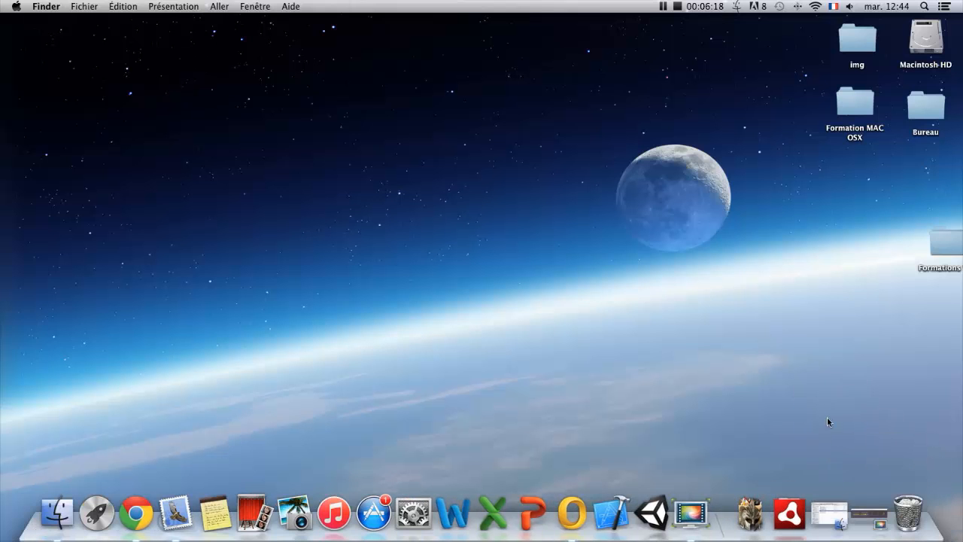